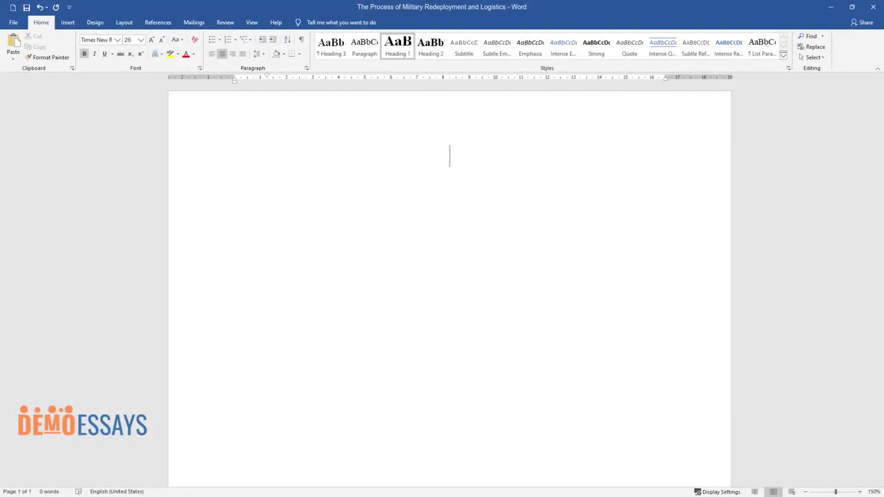
Enter 'The Process of Military Redeployment and Logistics' as the bold centred heading, then begin a paragraph below
{"action": "type", "text": "The Process "}
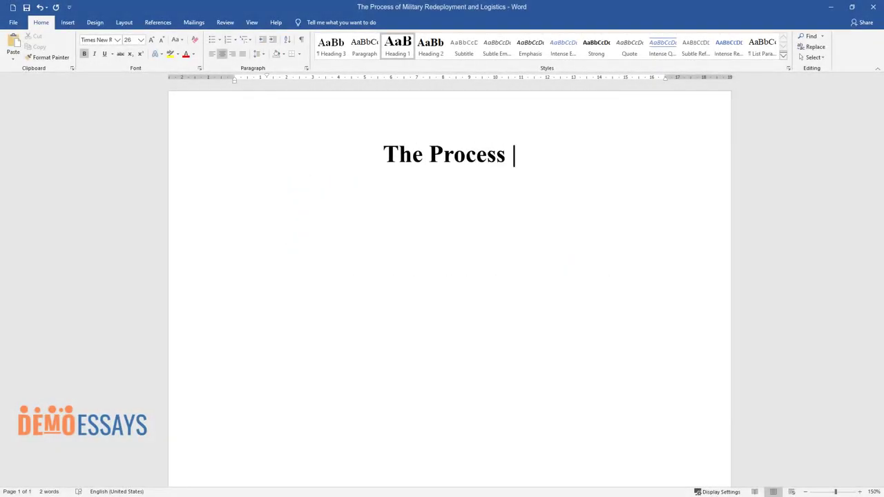
{"action": "type", "text": "of Military Redeployment and Logistics"}
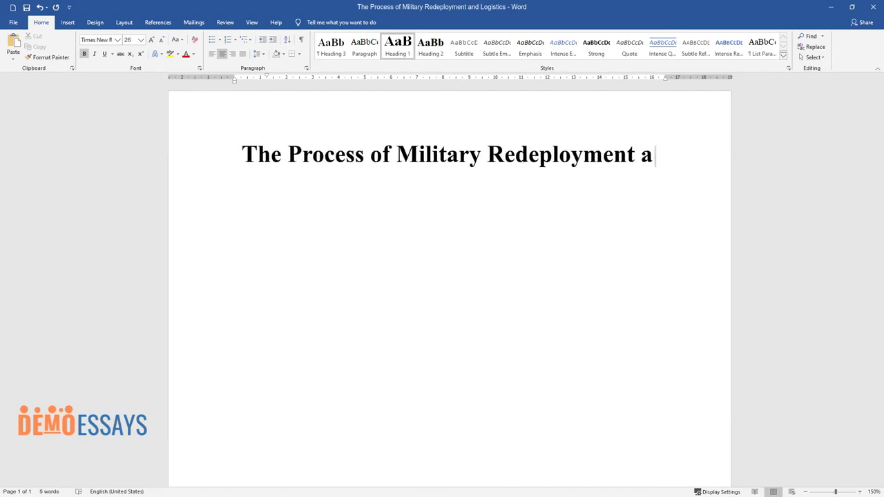
{"action": "key", "text": "Return"}
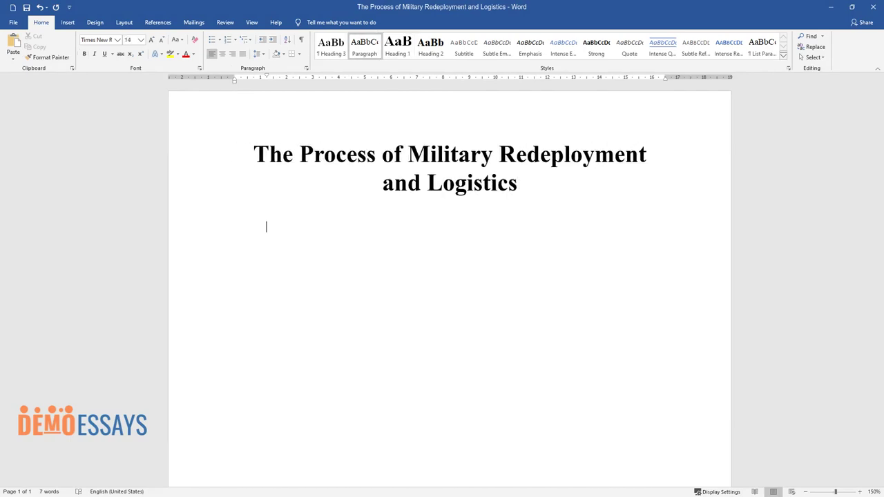
Write the Times New Roman 14 opening paragraph on redeployment challenges, then start the next paragraph
{"action": "type", "text": "One of the most challenging aspec"}
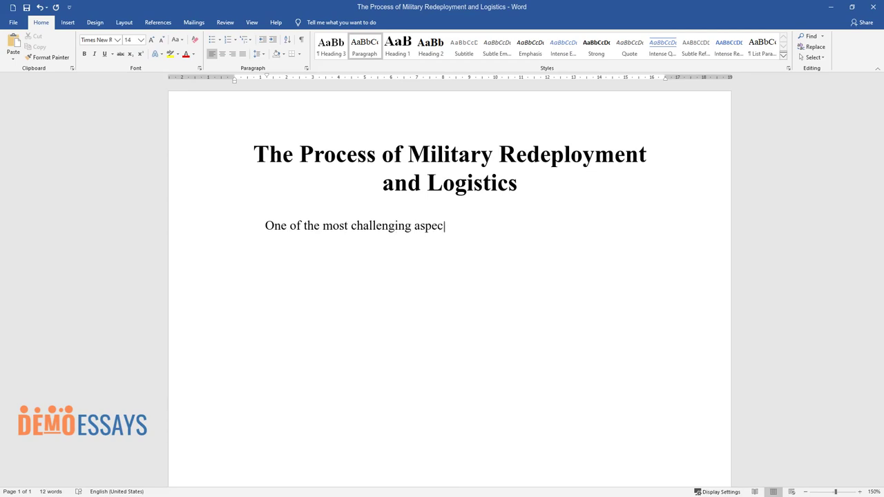
{"action": "type", "text": "ts of conducting a successful mili"}
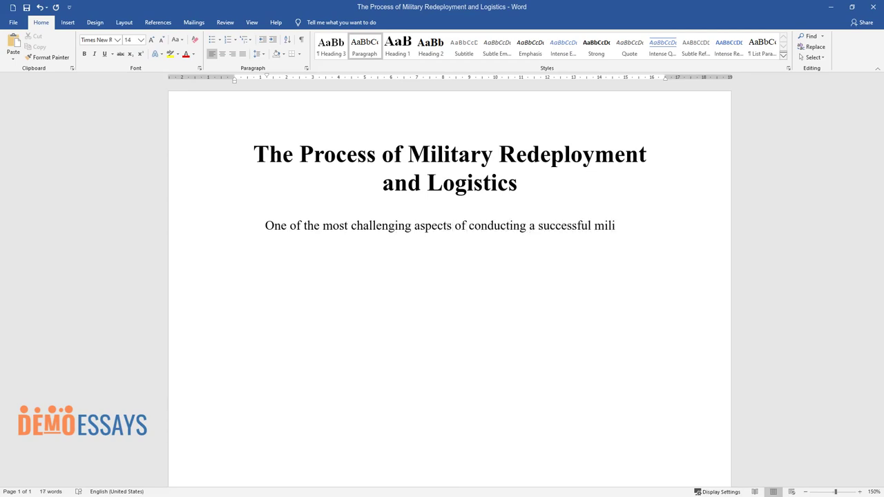
{"action": "type", "text": "tary operation is the notion of fl"}
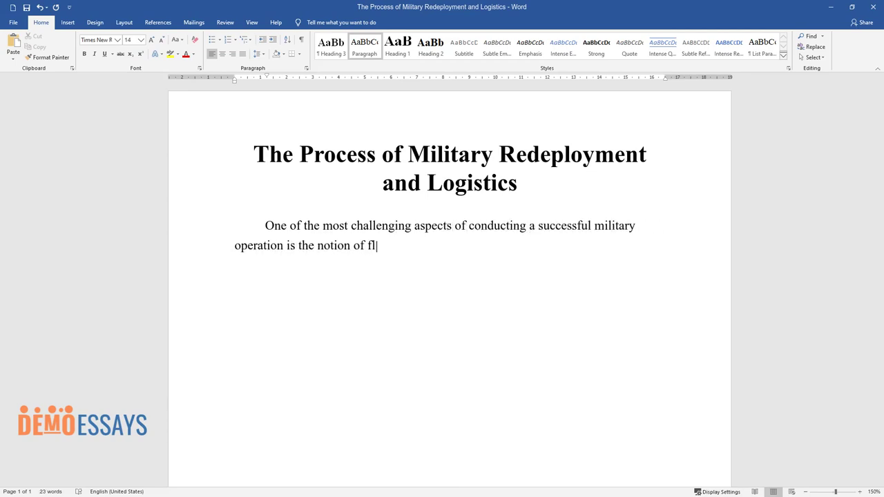
{"action": "type", "text": "exibility and agile relocation of "}
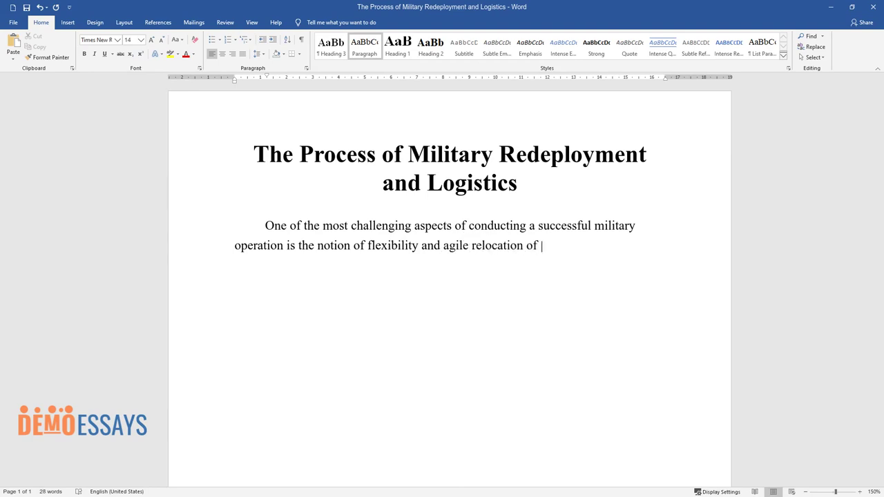
{"action": "type", "text": "military equipment and armed sources regarding the objectiv"}
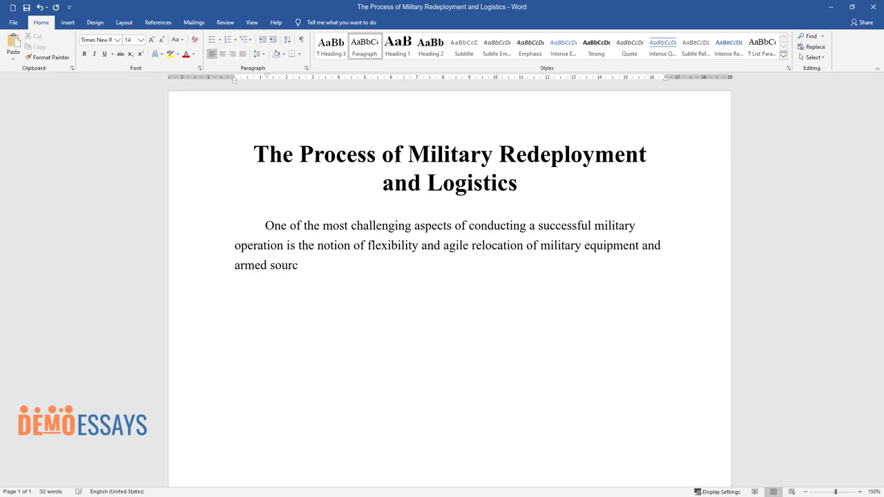
{"action": "type", "text": "es of th"}
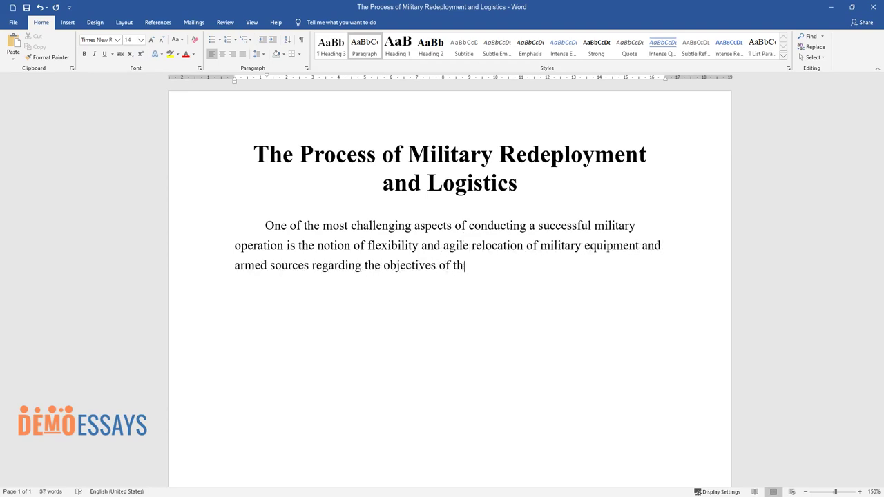
{"action": "type", "text": "e operation. Indeed, in many cases"}
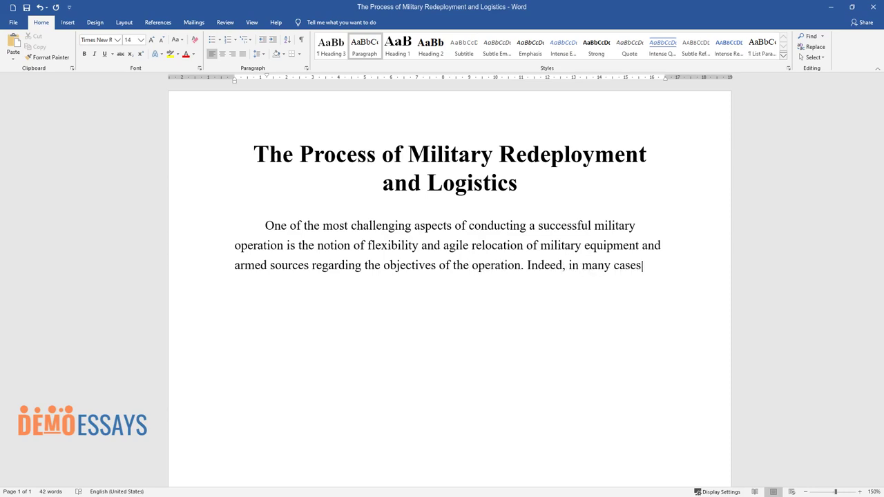
{"action": "type", "text": ", during military operations, the initial location of forces can lose its relevance due to an unexpect"}
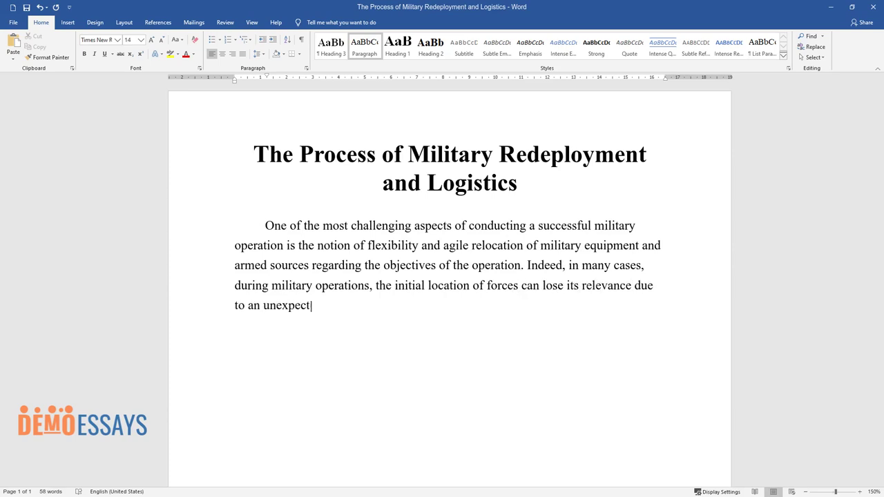
{"action": "type", "text": "ed turn of events or a sudden enemy reinforcement on one of the"}
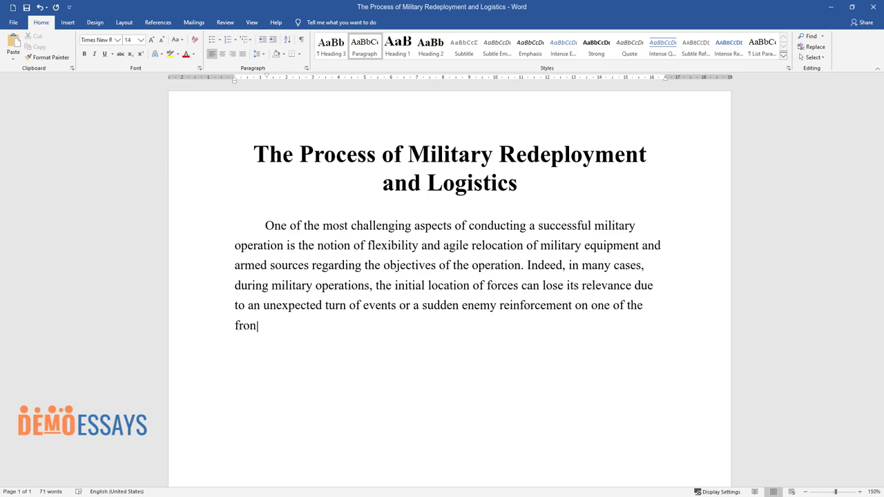
{"action": "type", "text": " to combat this i"}
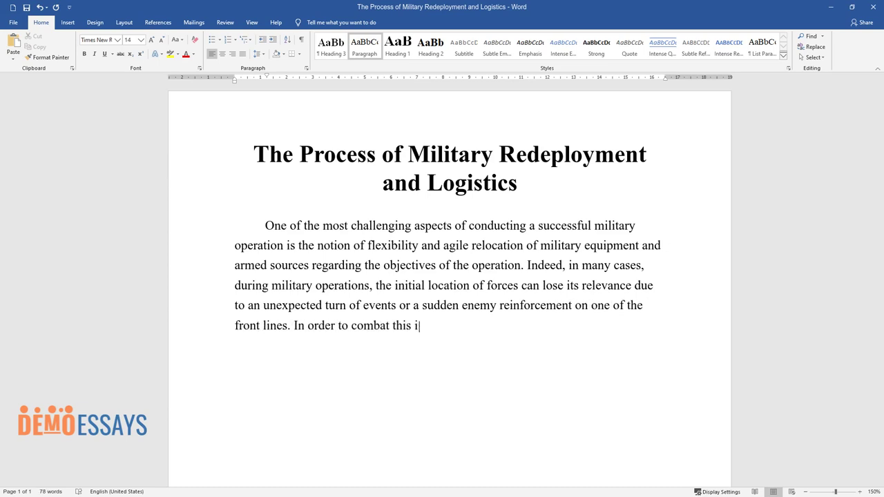
{"action": "type", "text": "ssue, military commanders often ap"}
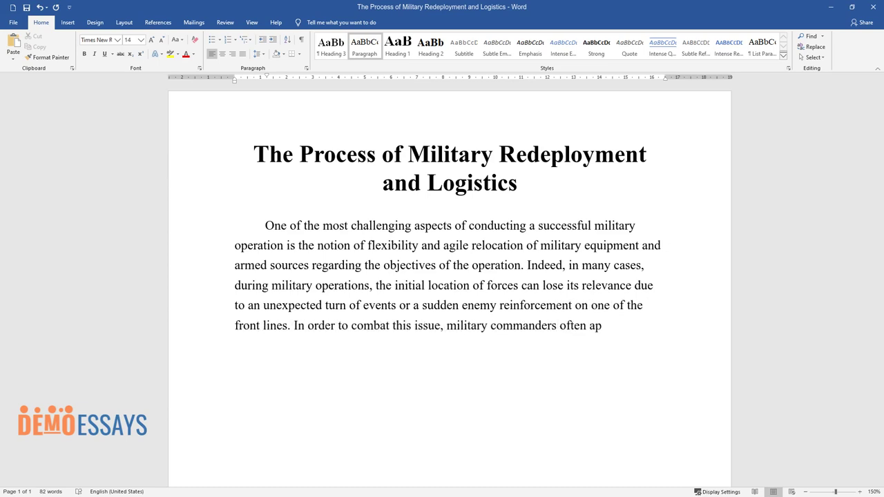
{"action": "type", "text": "ply the strategy of redeployment, "}
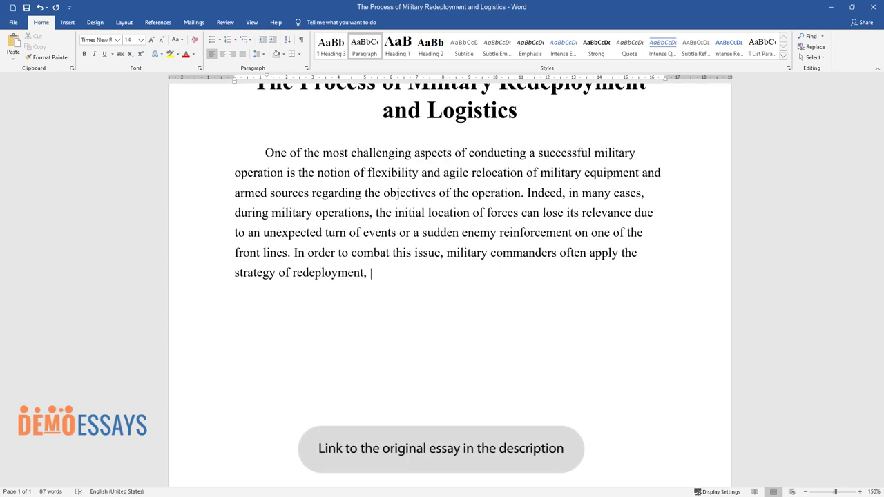
{"action": "type", "text": "which stands for the reallocation"}
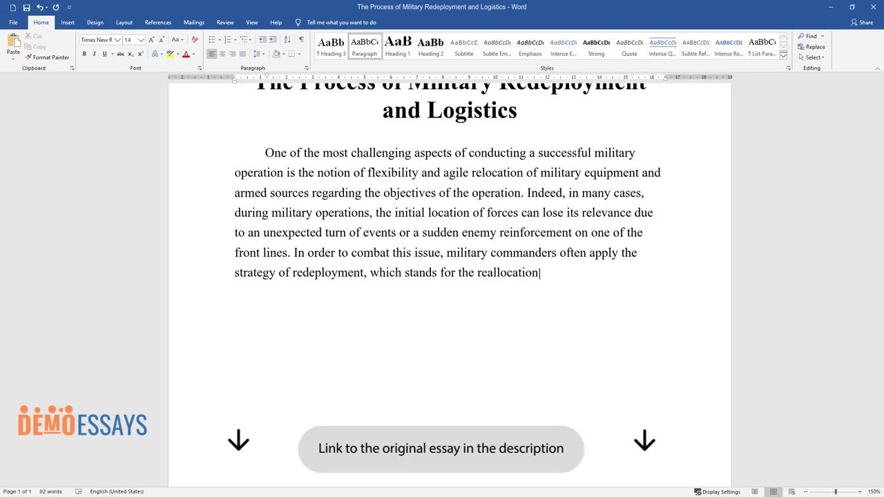
{"action": "type", "text": " of forces and equipment to anothe"}
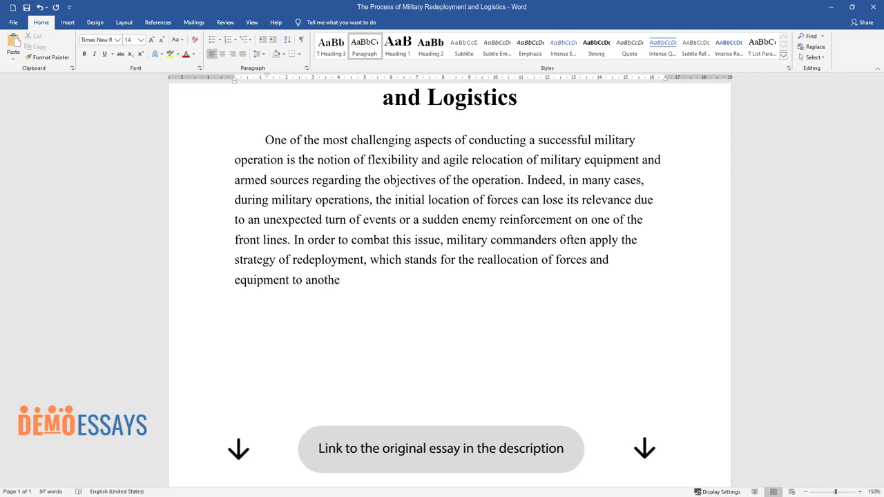
{"action": "type", "text": "r location or other joint forces. "}
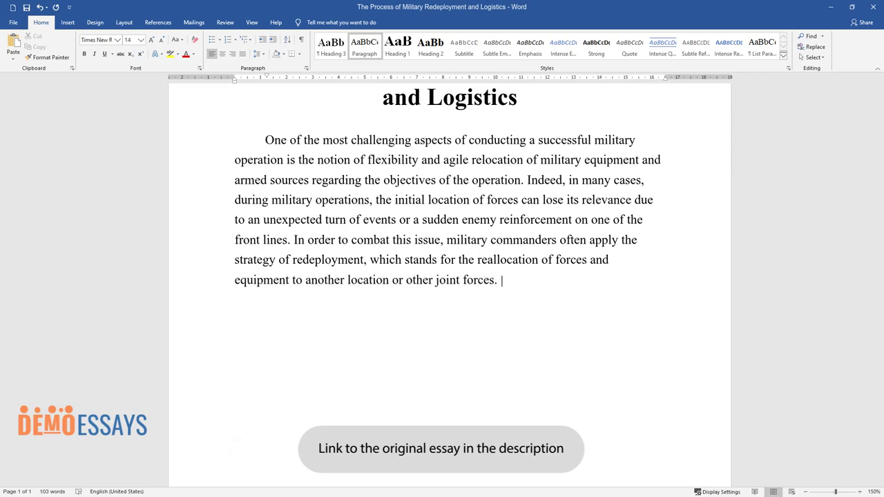
{"action": "type", "text": "The strategy of redeployment is a "}
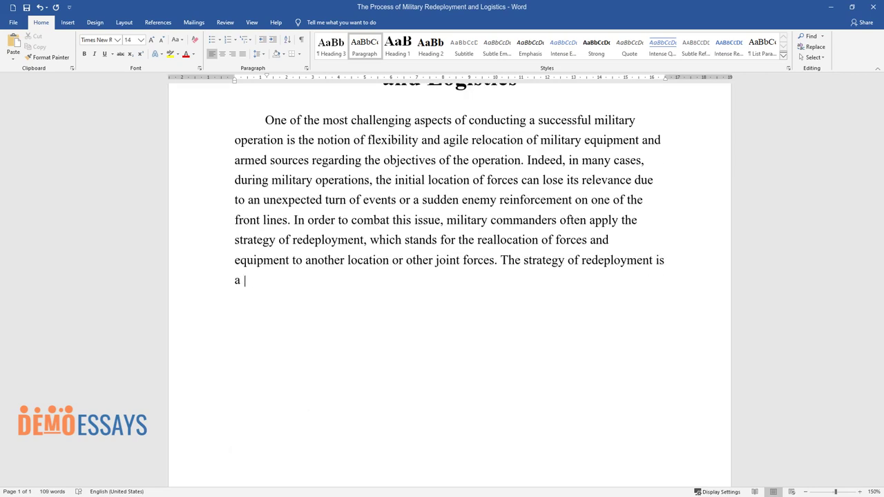
{"action": "type", "text": "highly efficient method of prompt"}
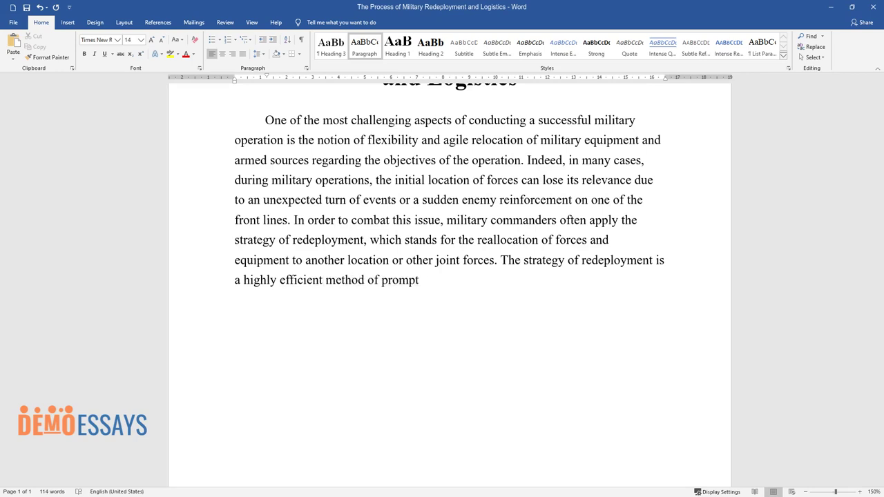
{"action": "type", "text": " response to an expected situation,"}
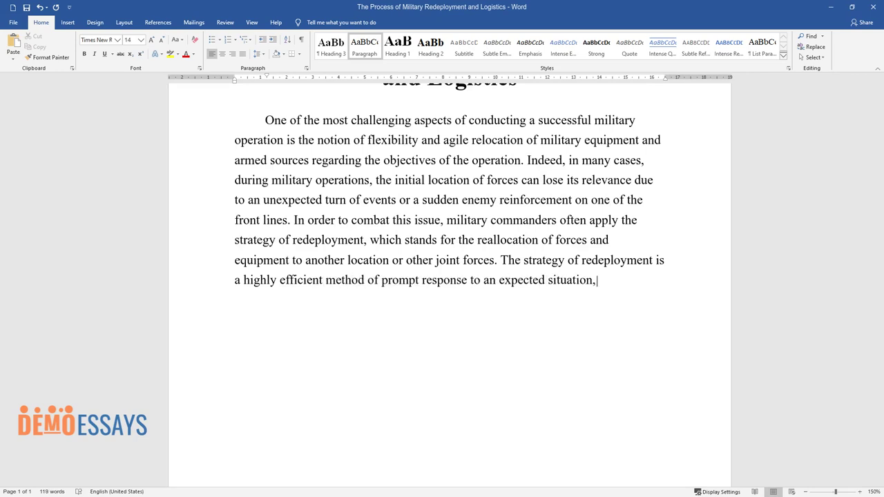
{"action": "type", "text": " but the overall process requires "}
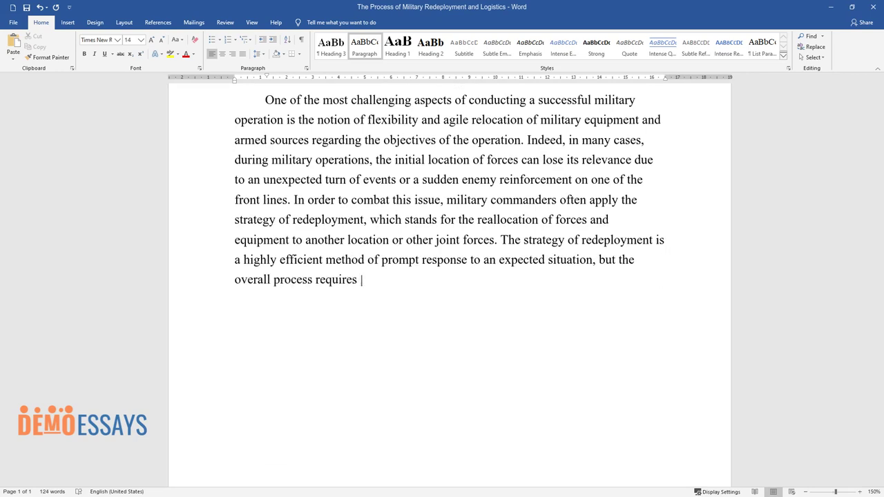
{"action": "type", "text": "a strong collaboration between th"}
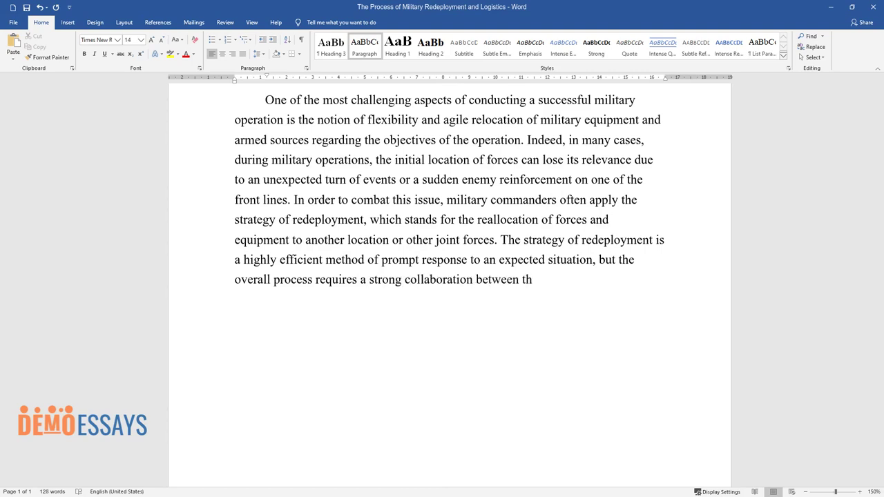
{"action": "type", "text": "e military staff and an efficient logistics managem"}
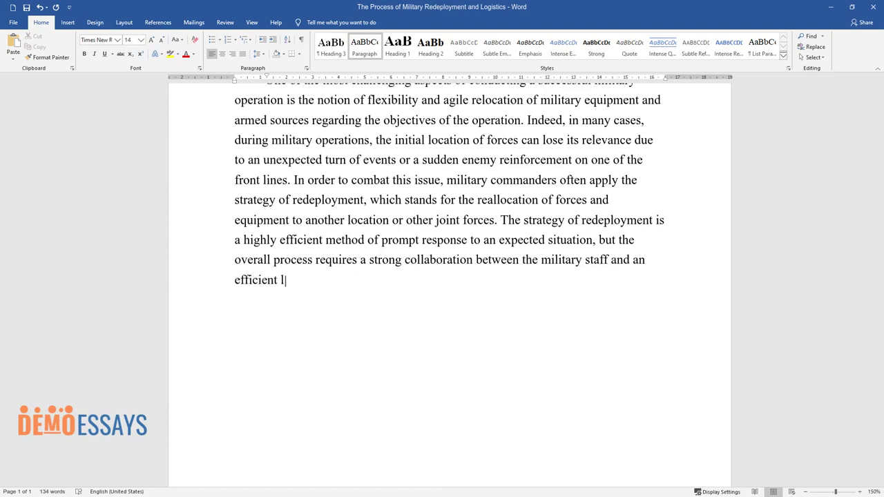
{"action": "type", "text": "ent model."}
{"action": "key", "text": "Return"}
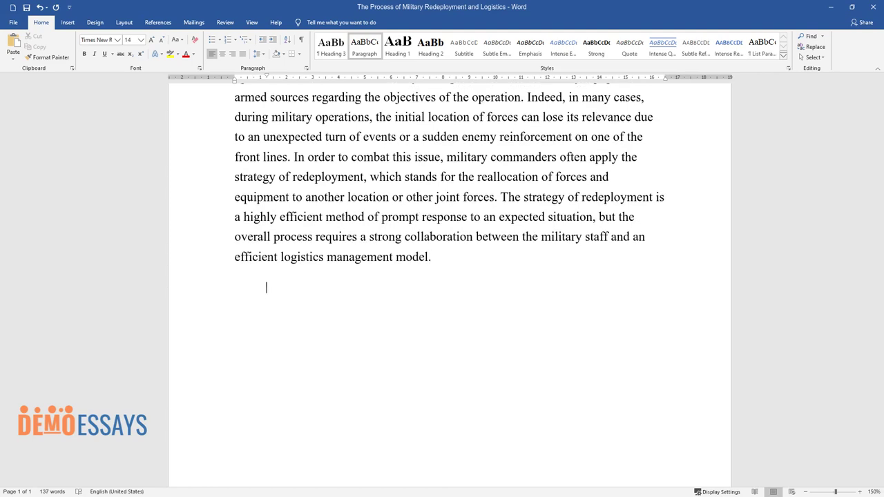
Write the 1st Infantry Division Iraq redeployment paragraph ending 'future military logistics.' and start a new paragraph
{"action": "type", "text": "Essentially, the proces"}
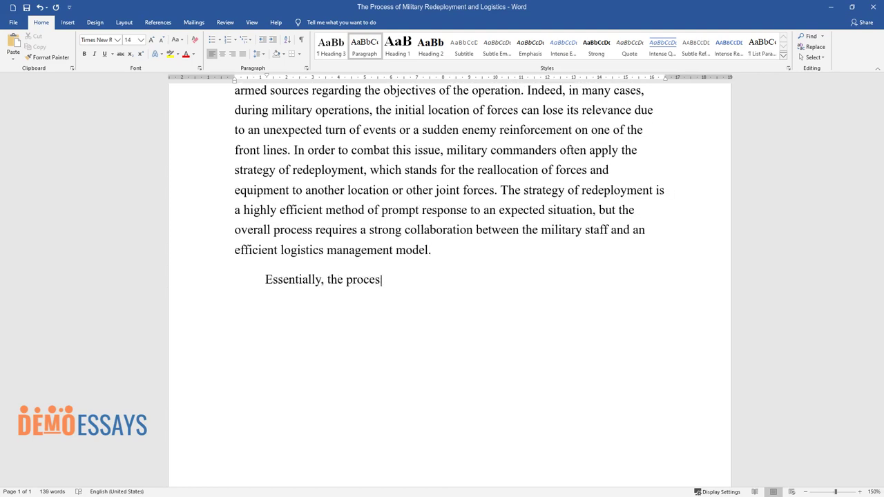
{"action": "type", "text": "s of redeployment undergoes severa"}
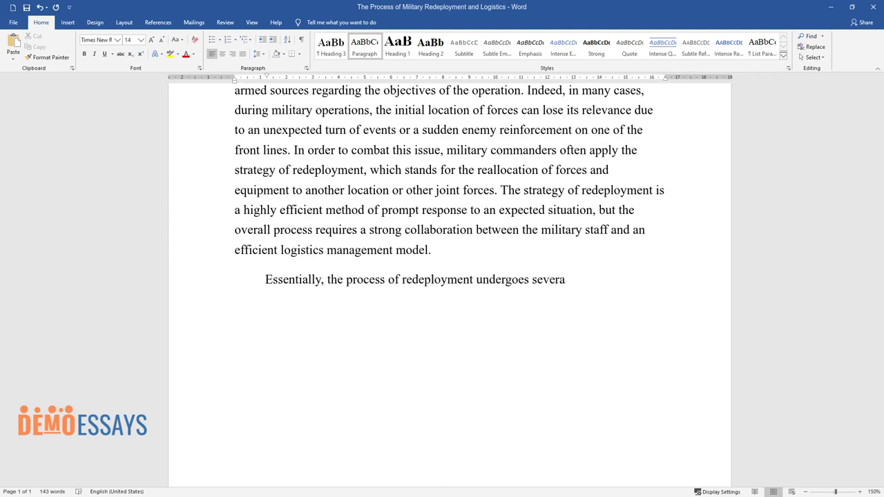
{"action": "type", "text": "l processes that supervi"}
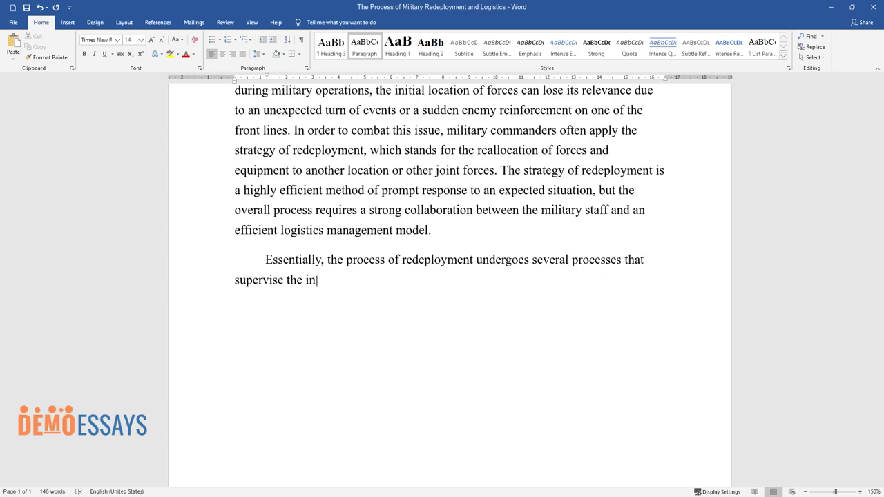
{"action": "type", "text": "se the initial planning and execution of t"}
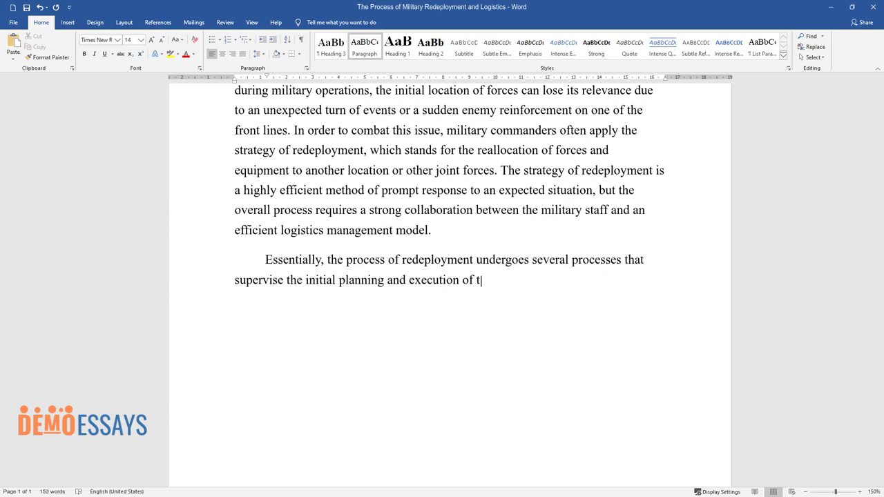
{"action": "type", "text": "he operation. According to the Joi"}
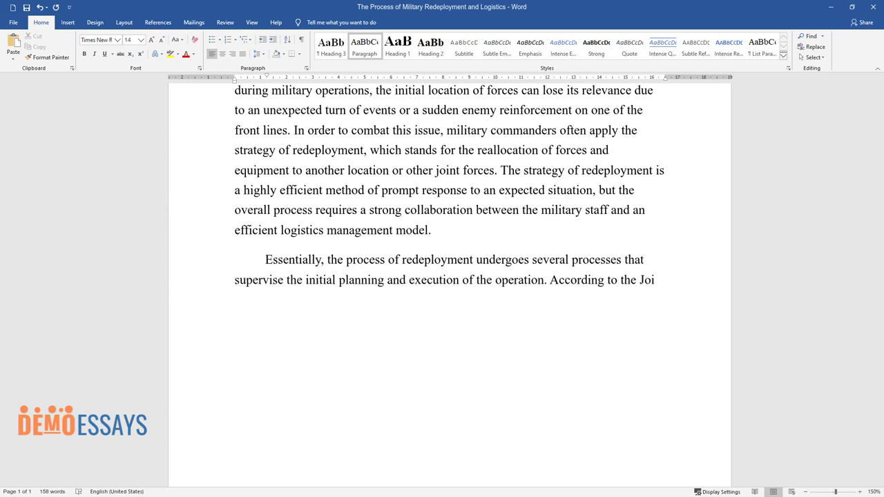
{"action": "type", "text": "nt Chiefs of Staff, redeployment "}
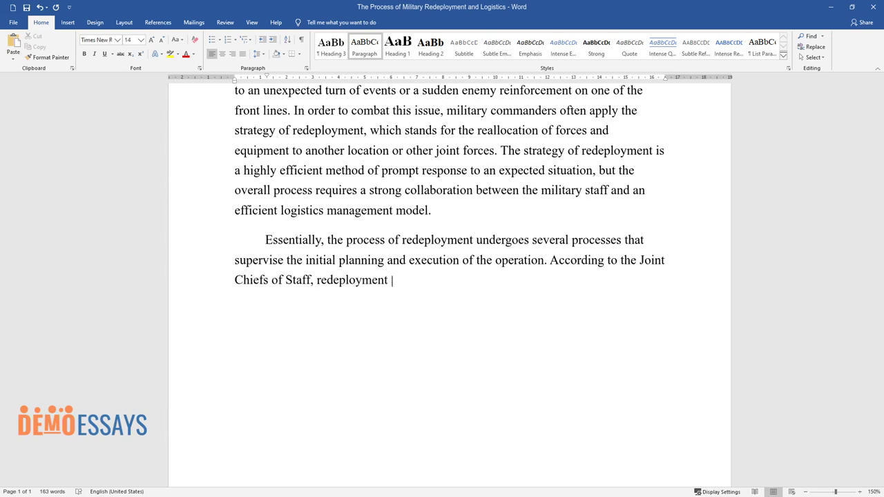
{"action": "type", "text": "undergoes four major stages: prel"}
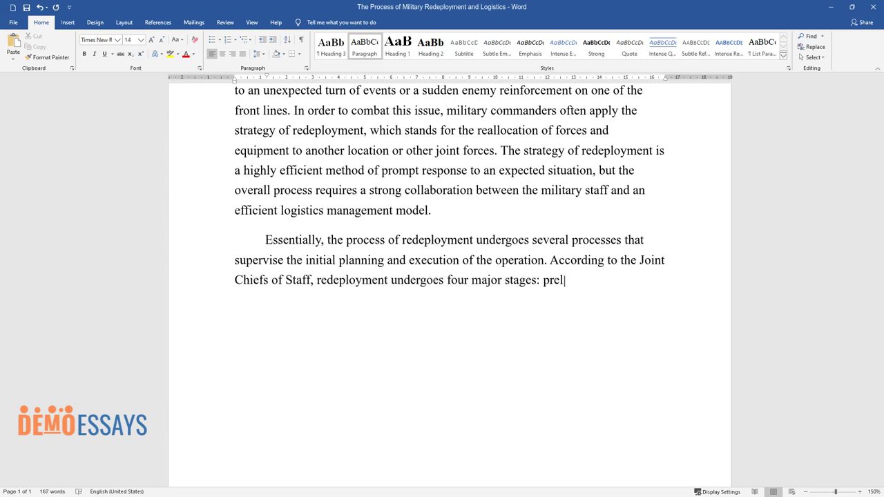
{"action": "type", "text": "iminary planning, activities, movi"}
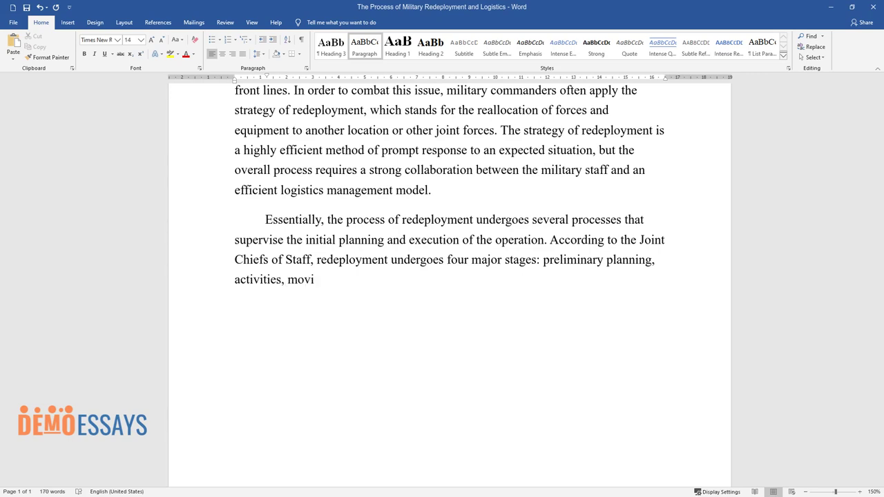
{"action": "type", "text": "ng, and the joint reception, stag"}
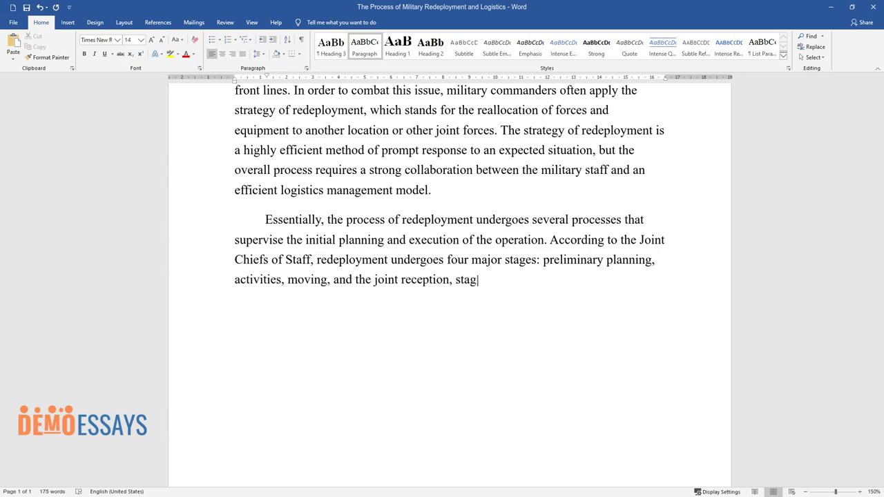
{"action": "type", "text": "ing, movement, and integration. T"}
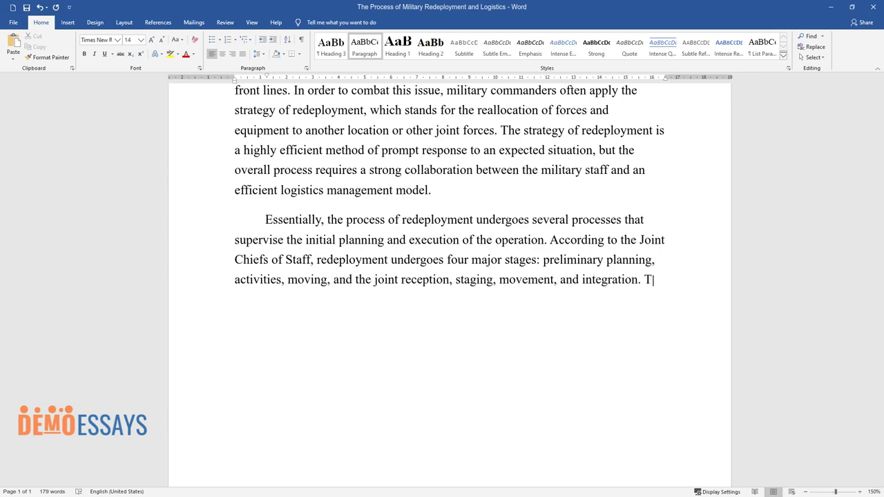
{"action": "type", "text": "hus, when planning redeployment, t"}
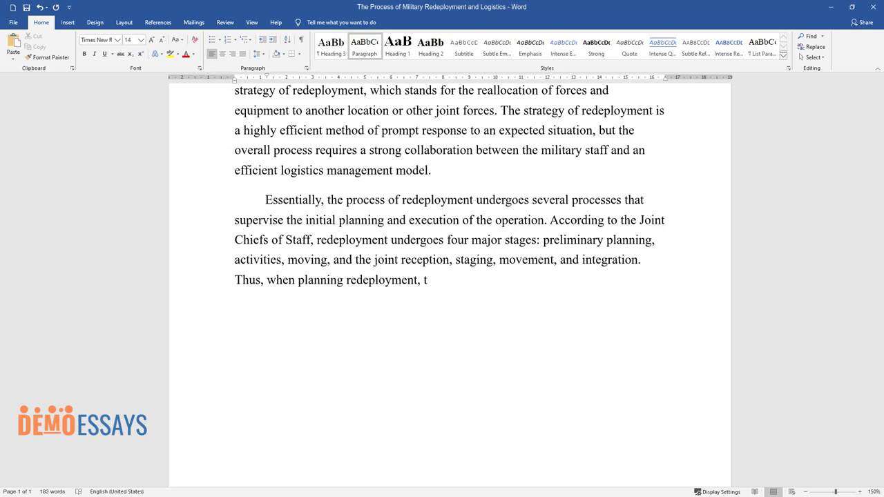
{"action": "type", "text": "he key is to be aware of all the "}
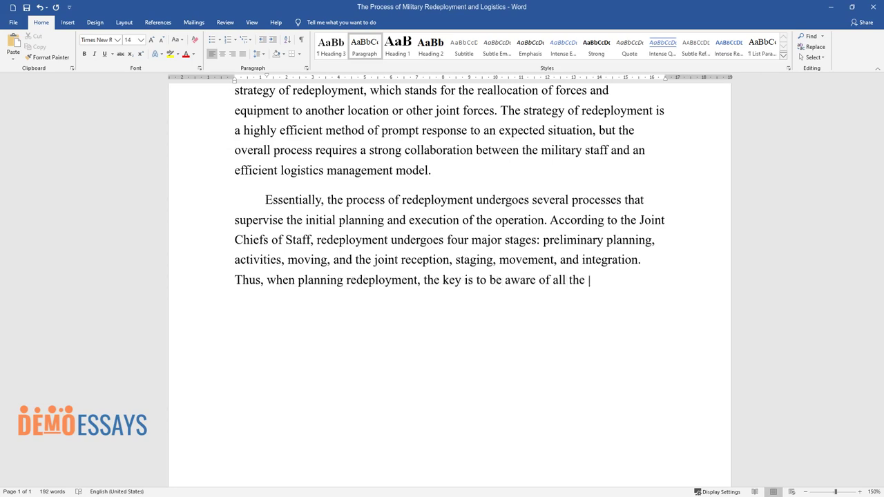
{"action": "type", "text": "operations currently taking place"}
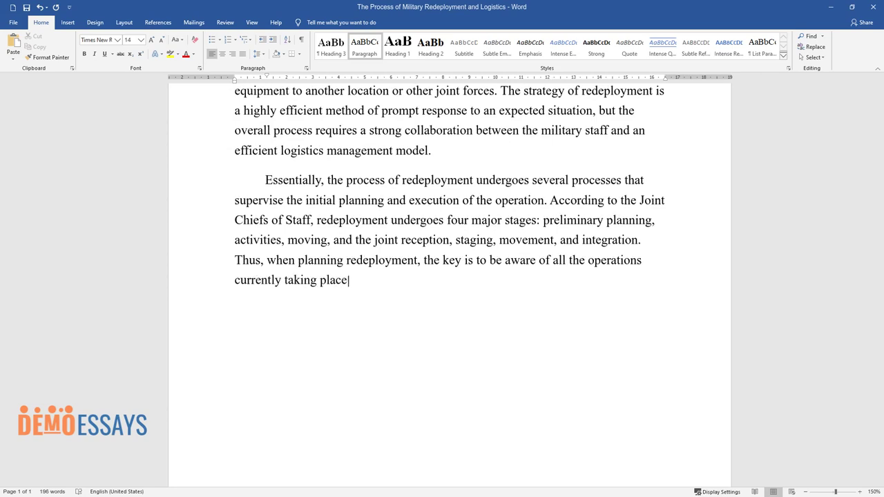
{"action": "type", "text": " to ensure the prompt transportati"}
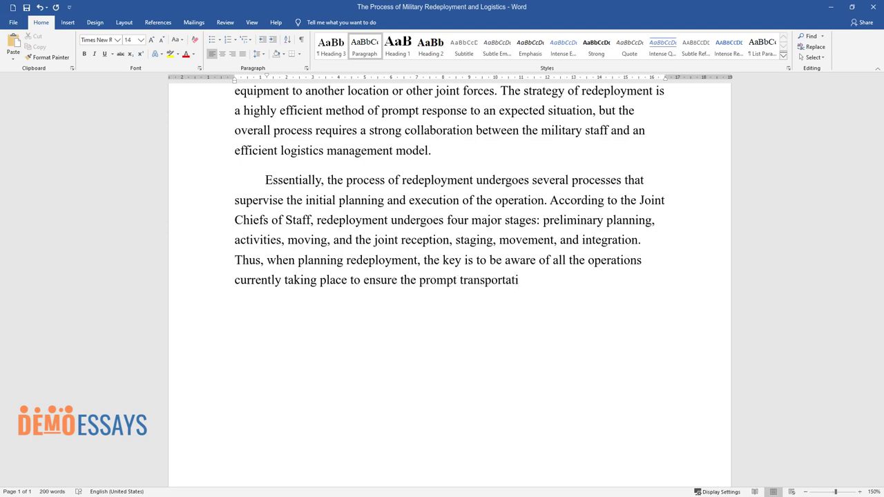
{"action": "type", "text": "on and reception of the forces. For examp"}
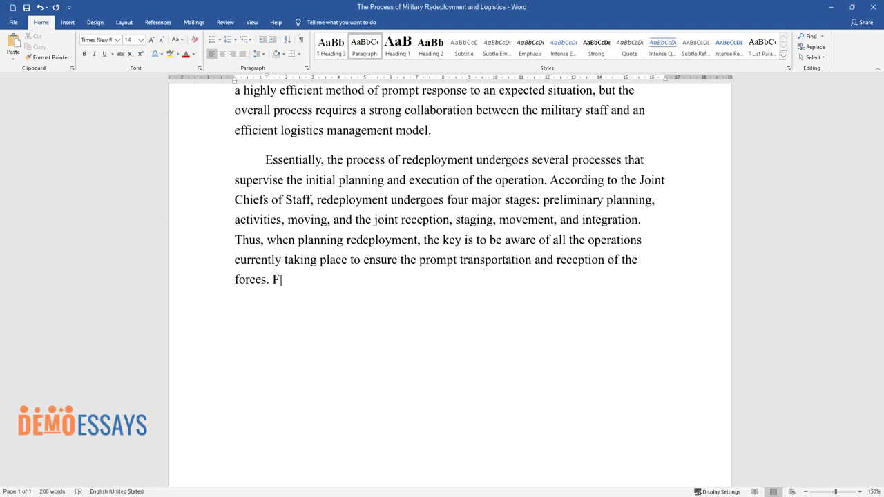
{"action": "type", "text": "le, during the Iraq war, the 1st Infantry Division of the U"}
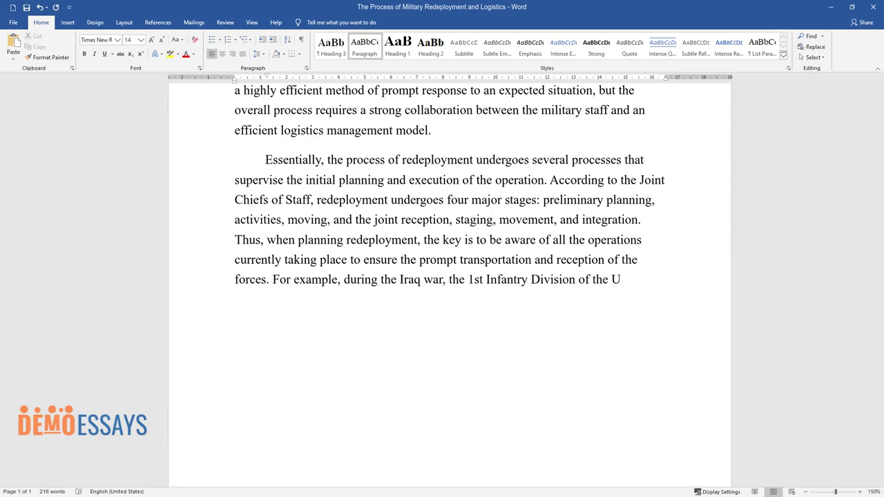
{"action": "type", "text": "S Army faced a redeploym"}
{"action": "type", "text": "ent chall"}
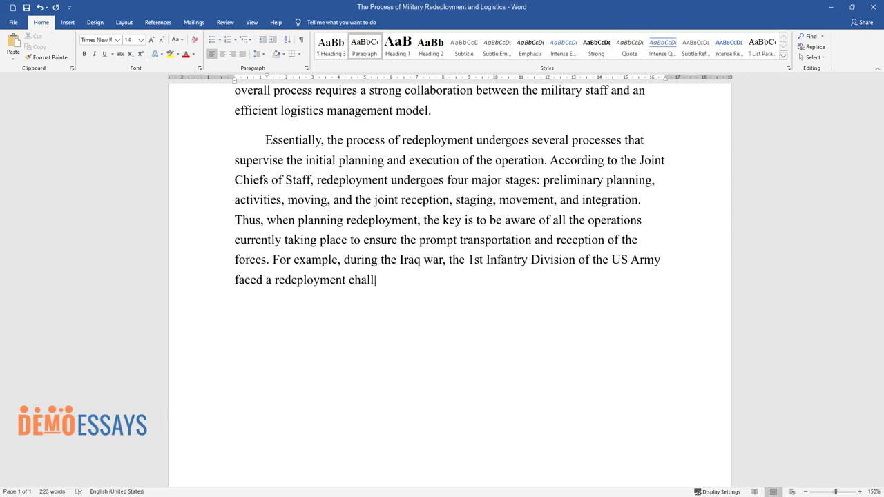
{"action": "type", "text": "enge when simultaneously with the"}
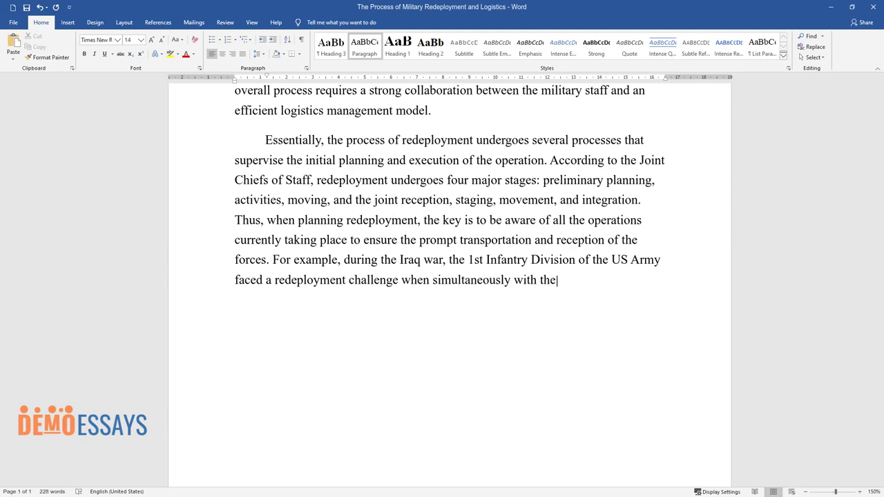
{"action": "type", "text": " process, the US military conducte"}
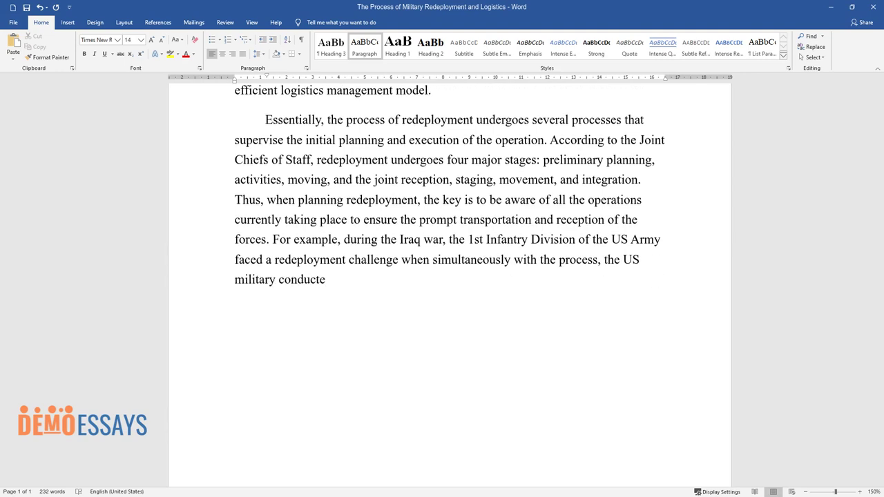
{"action": "type", "text": "d a relief-in-place mission. Acco"}
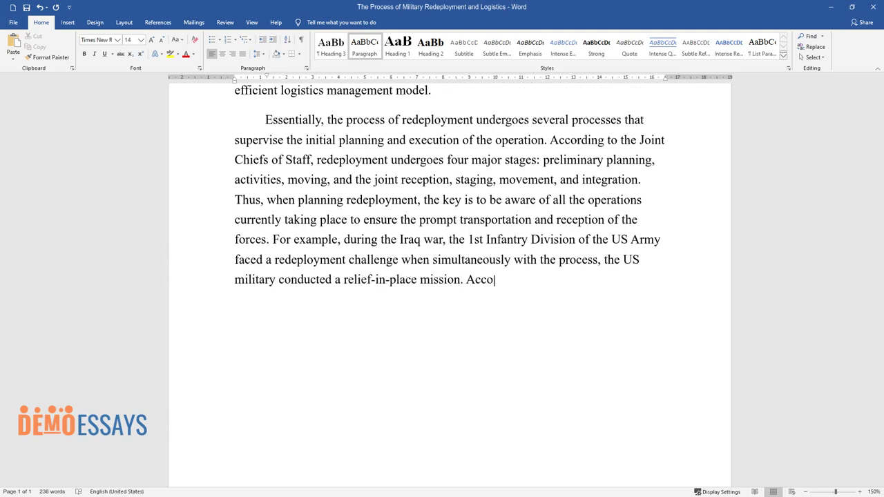
{"action": "type", "text": "rding to the researchers, the pri"}
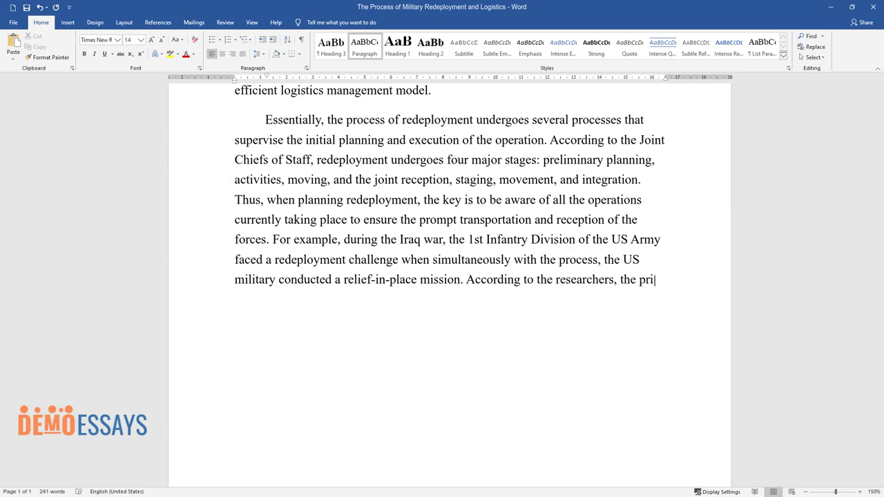
{"action": "type", "text": "mary challenge was that the forces"}
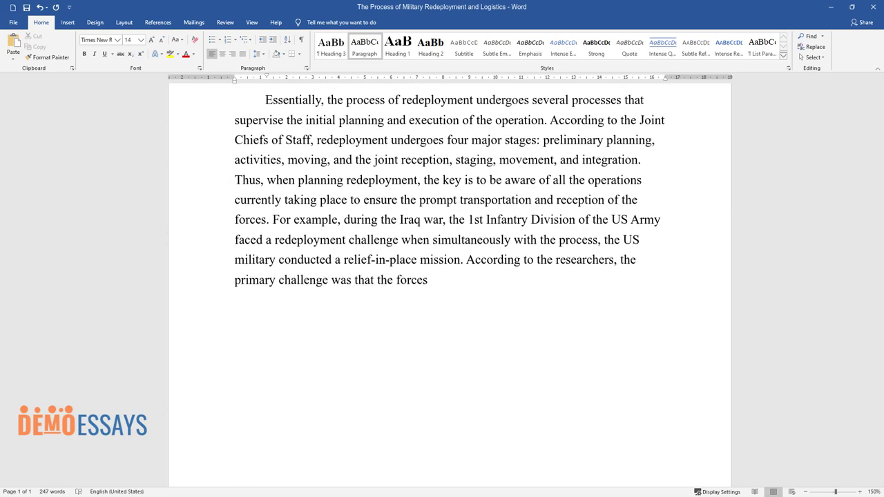
{"action": "type", "text": " involved in the initial deployme"}
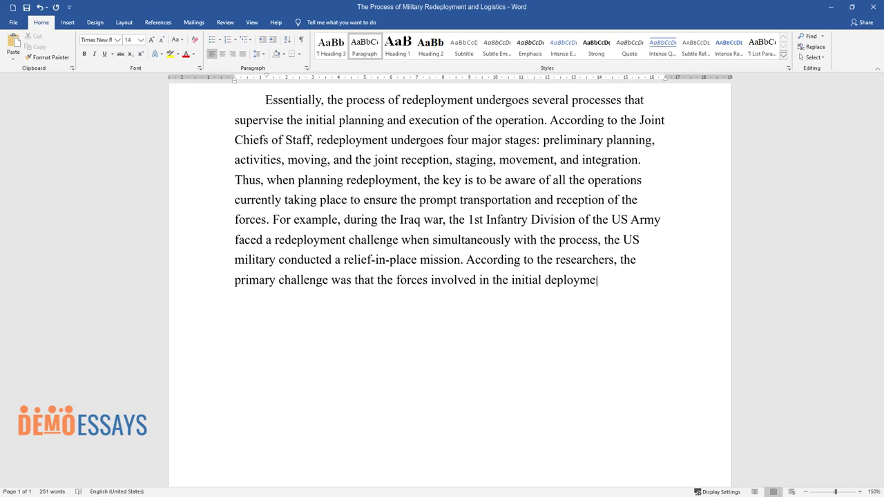
{"action": "type", "text": "nt of the infantry were no longer as avai"}
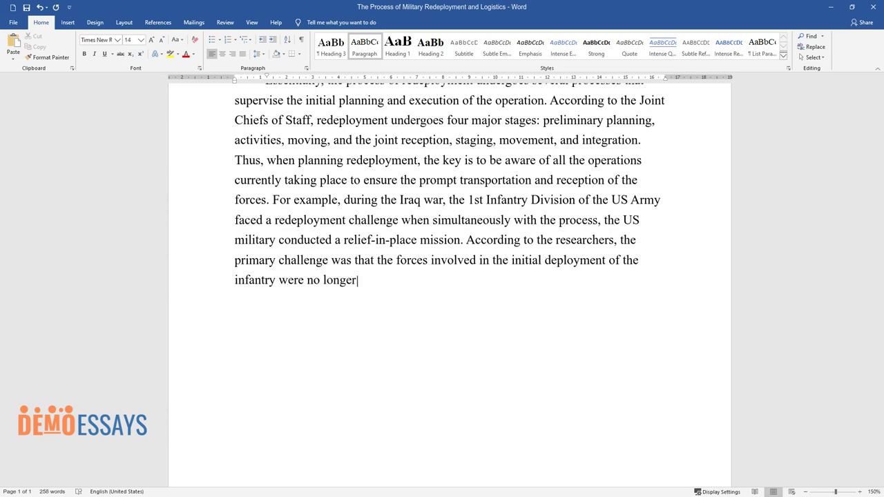
{"action": "type", "text": "lable as they were at the "}
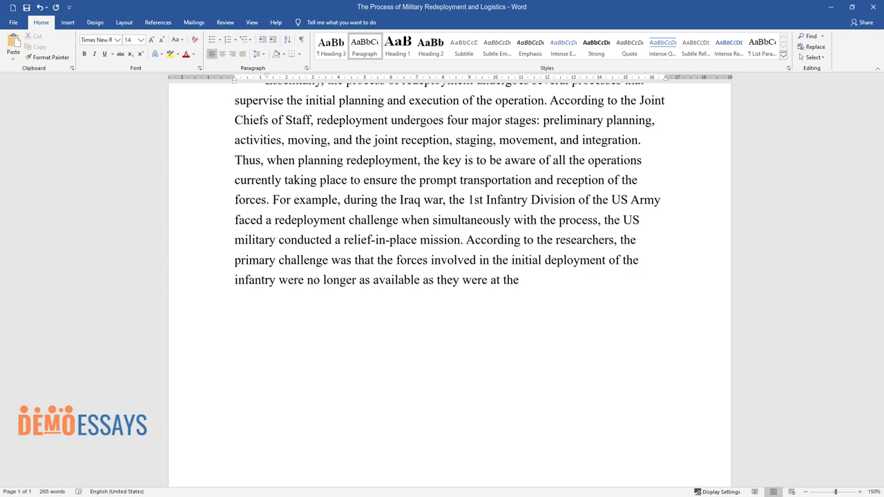
{"action": "type", "text": "beginning. As a result, redeployment efforts need"}
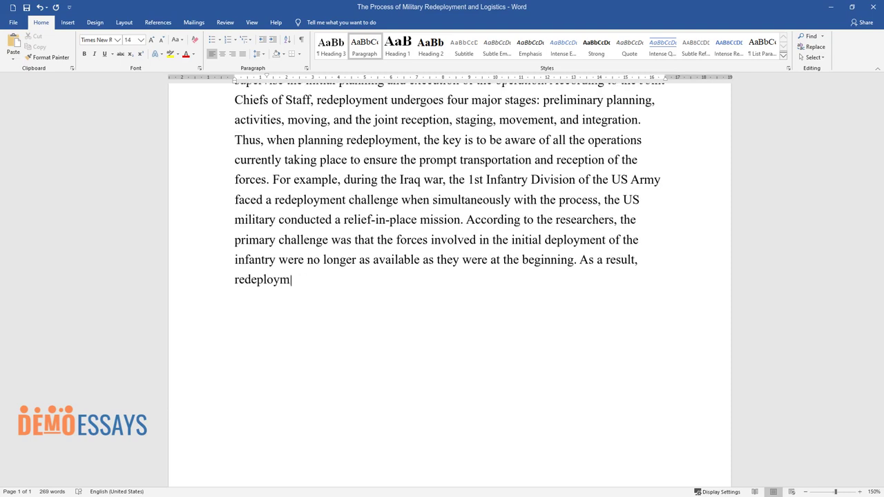
{"action": "type", "text": " to “reflect the "}
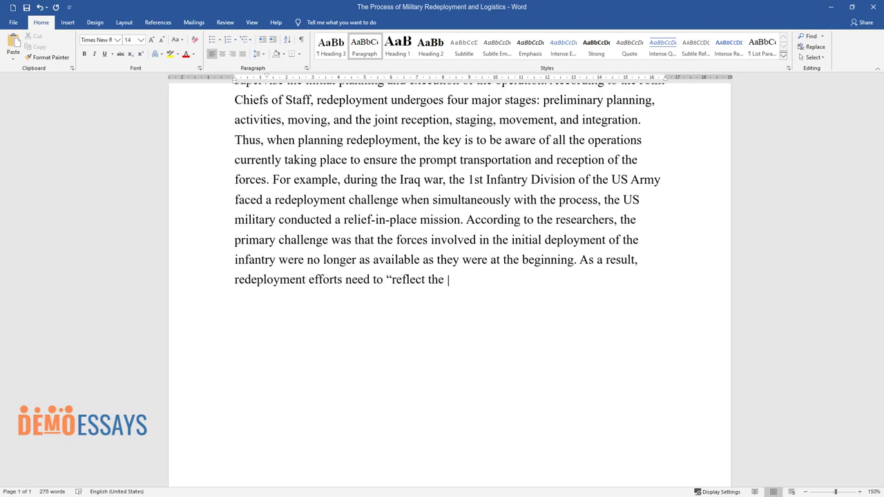
{"action": "type", "text": "reality” rather than expecting the"}
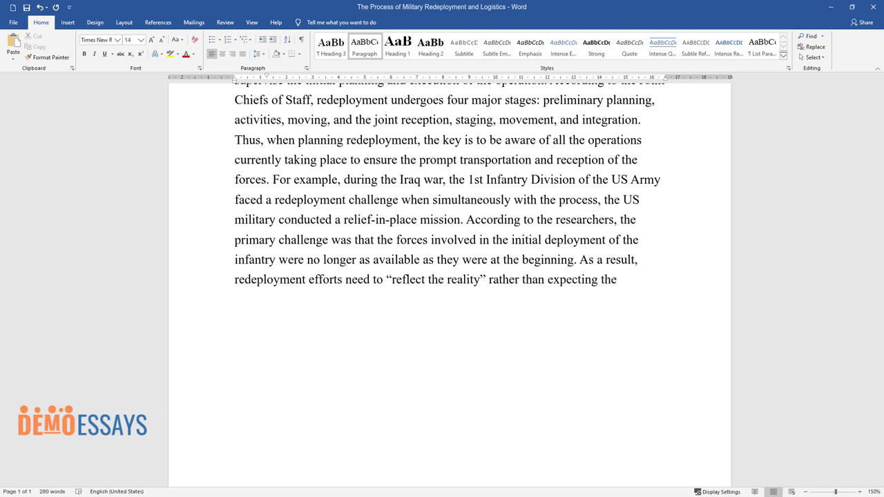
{"action": "type", "text": " same number of resources availab"}
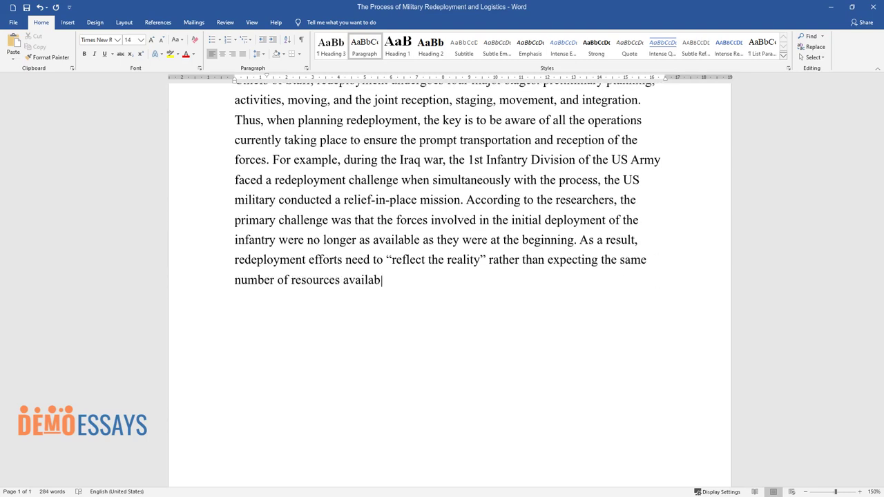
{"action": "type", "text": "le. The operation resulted in succ"}
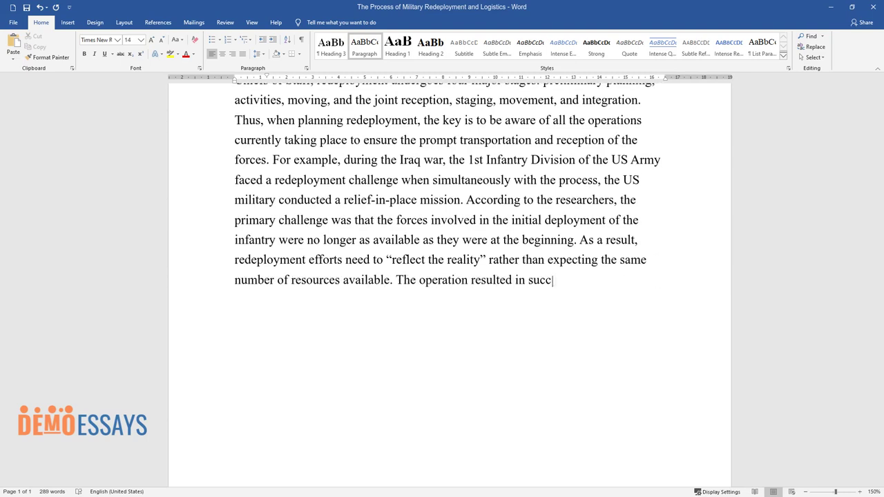
{"action": "type", "text": "ess due to the agile logistics framework "}
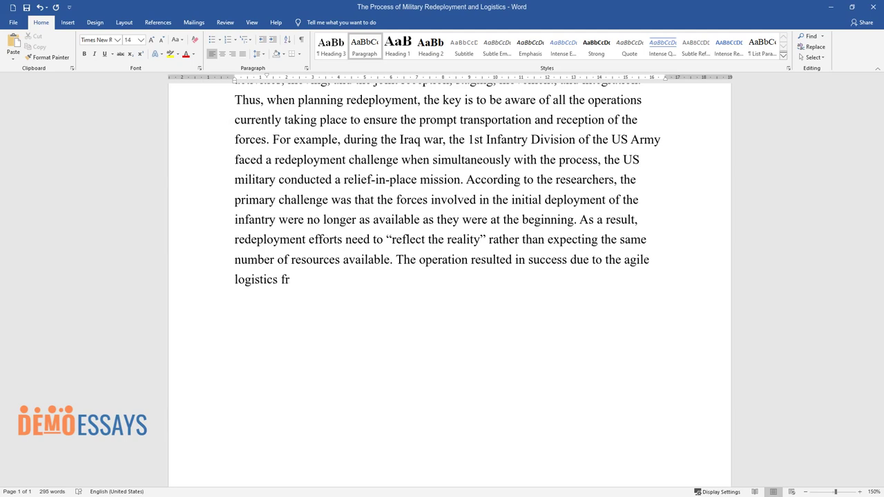
{"action": "type", "text": "and cooperation, so this "}
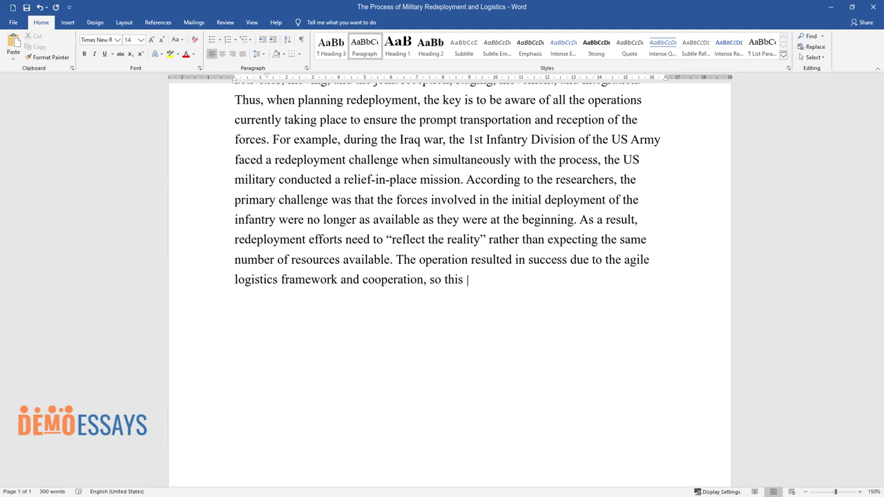
{"action": "type", "text": "example set the trend for future "}
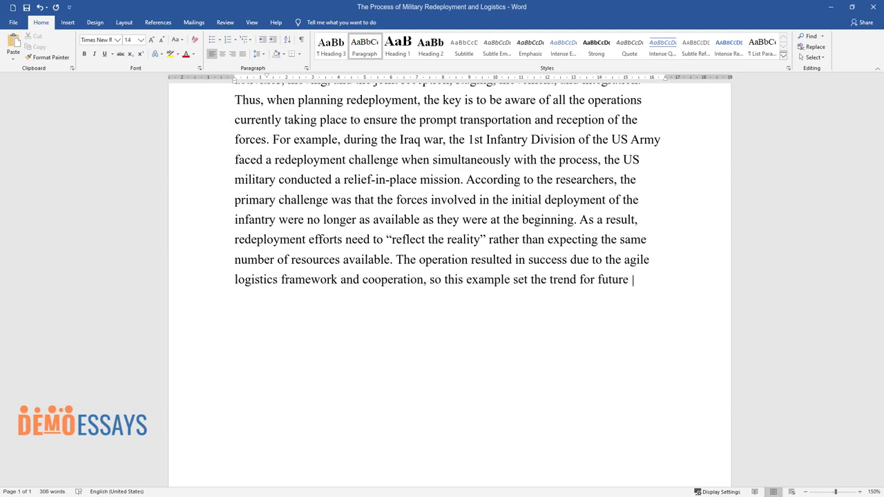
{"action": "type", "text": "military logistics."}
{"action": "key", "text": "Return"}
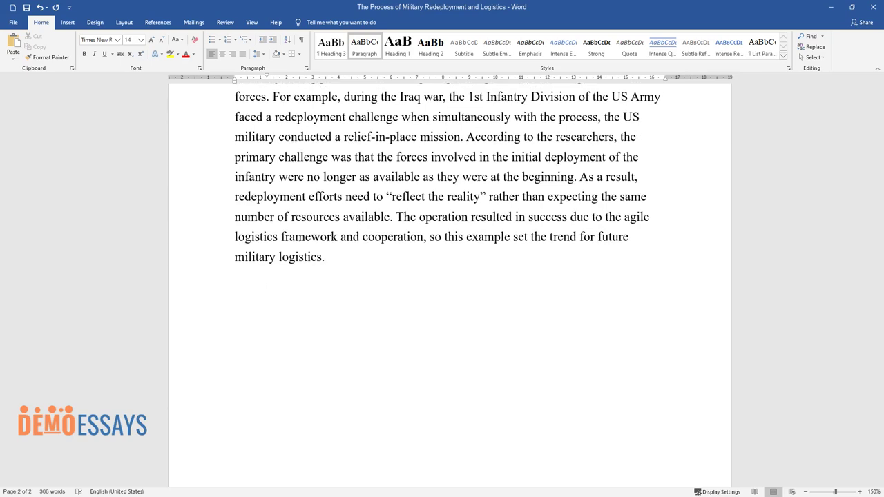
Write the paragraph defining military logistics, quoting McConnell et al., ending 'planning and transformation.'
{"action": "type", "text": "The notion of military"}
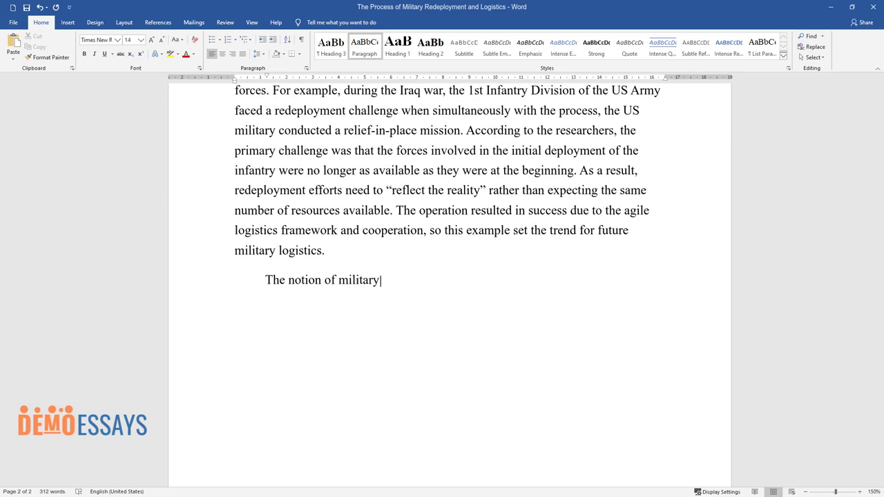
{"action": "type", "text": " logistics stands for the specific"}
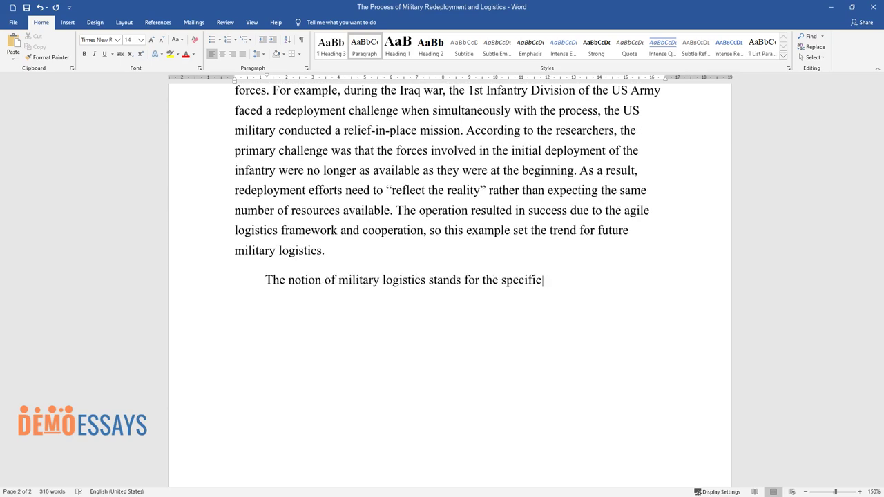
{"action": "type", "text": "s of moving troops, equipment, and"}
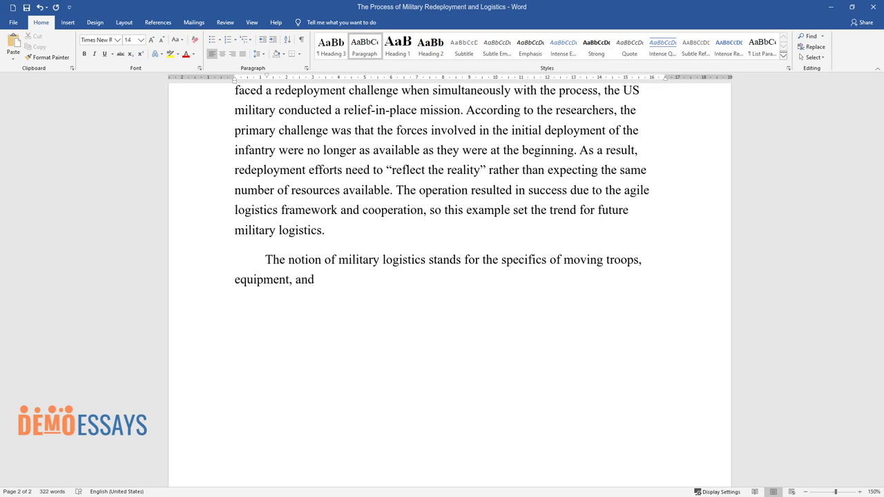
{"action": "type", "text": " various supplies both to the batt"}
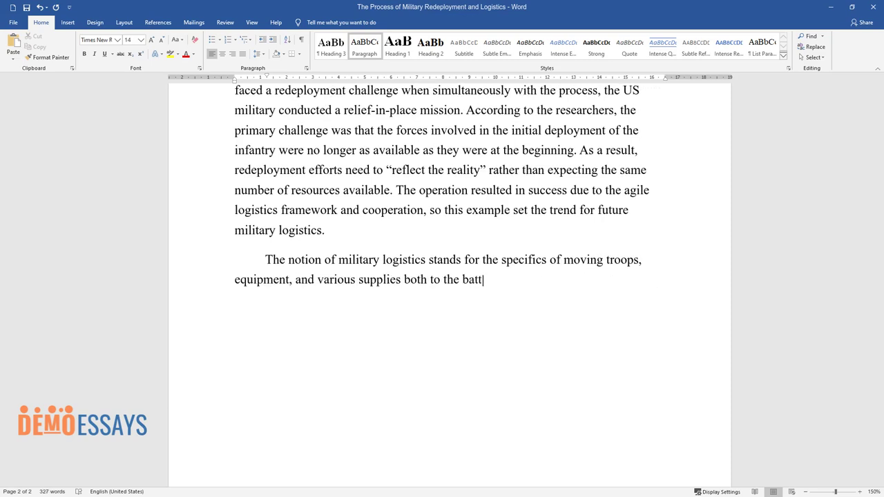
{"action": "type", "text": "lefield and within the war zone. "}
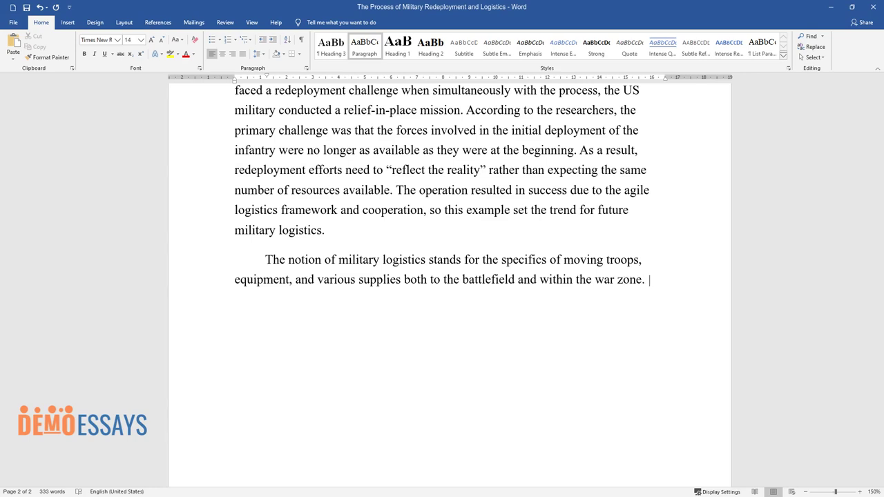
{"action": "type", "text": "According to the researchers, the "}
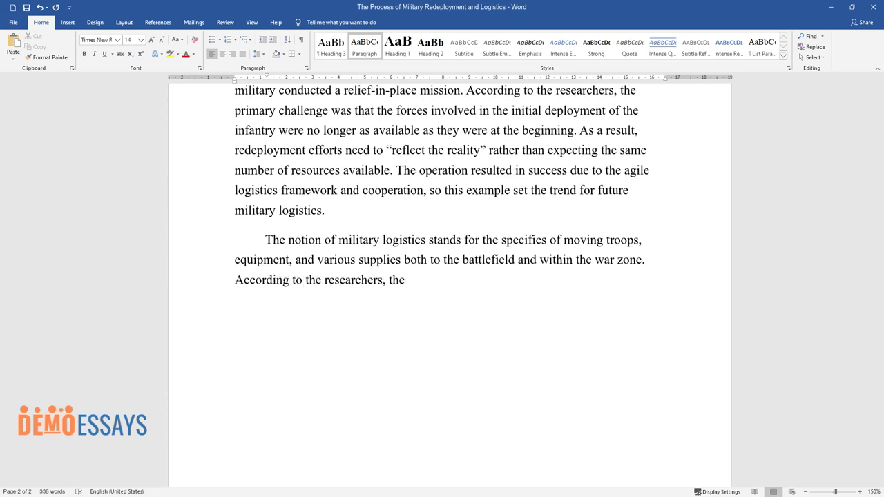
{"action": "type", "text": "fundamentals of logistics rely on "}
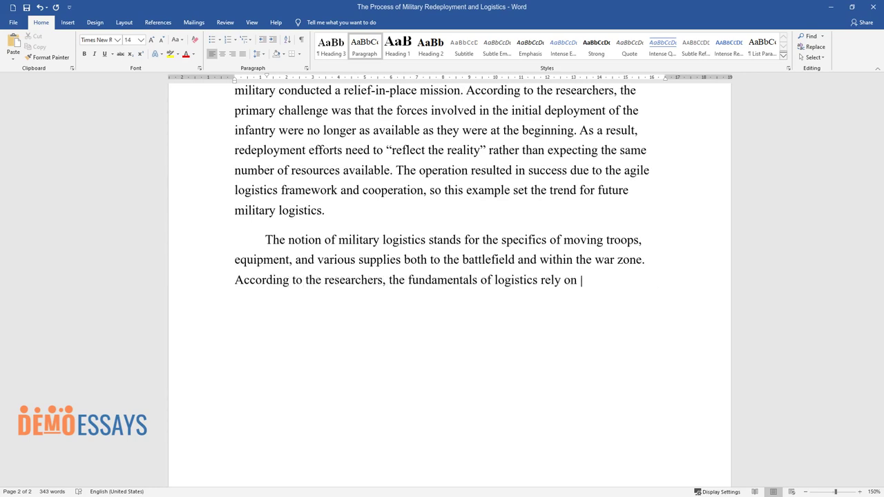
{"action": "type", "text": "the essential cooperation between "}
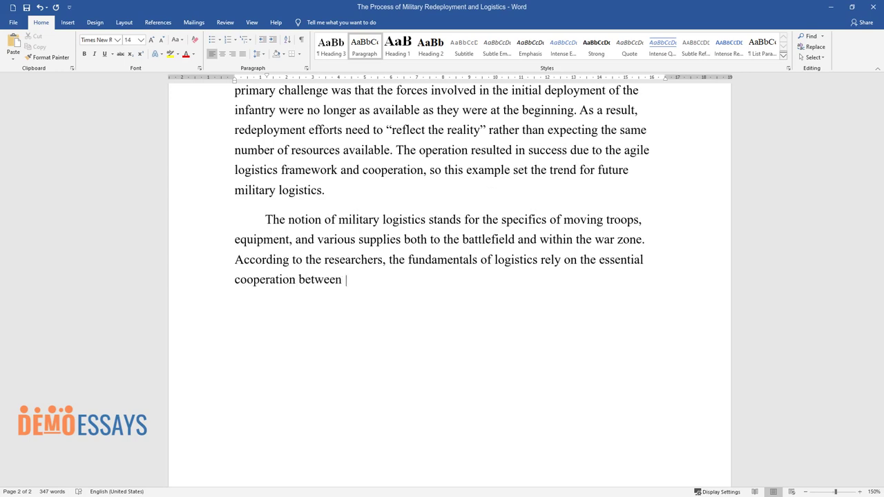
{"action": "type", "text": "the military forces, civilians, an"}
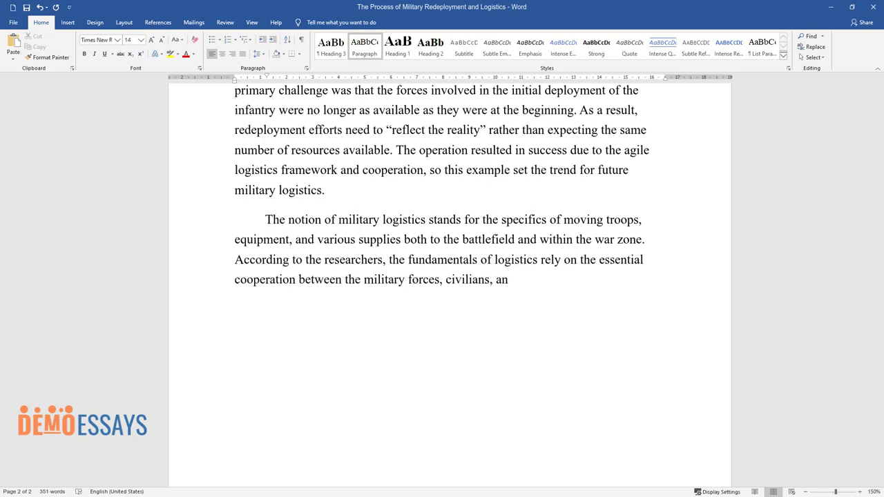
{"action": "type", "text": "d the government. Thus, when it co"}
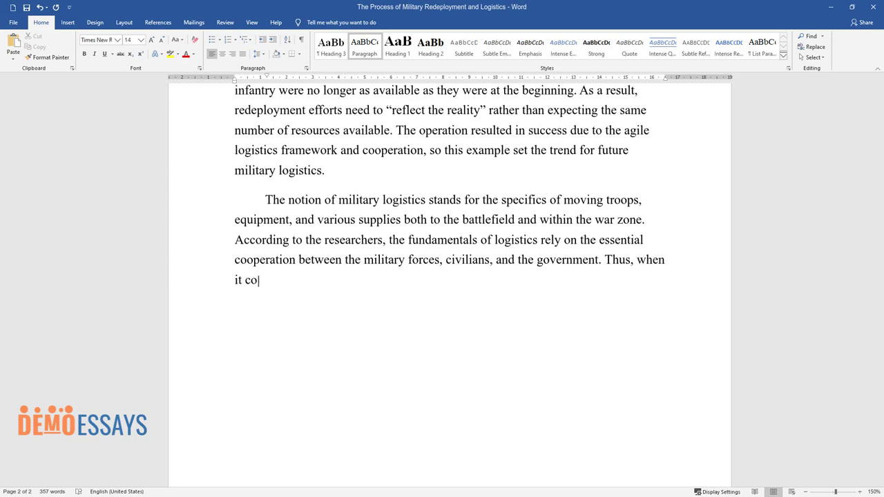
{"action": "type", "text": "mes to such challenging tasks of r"}
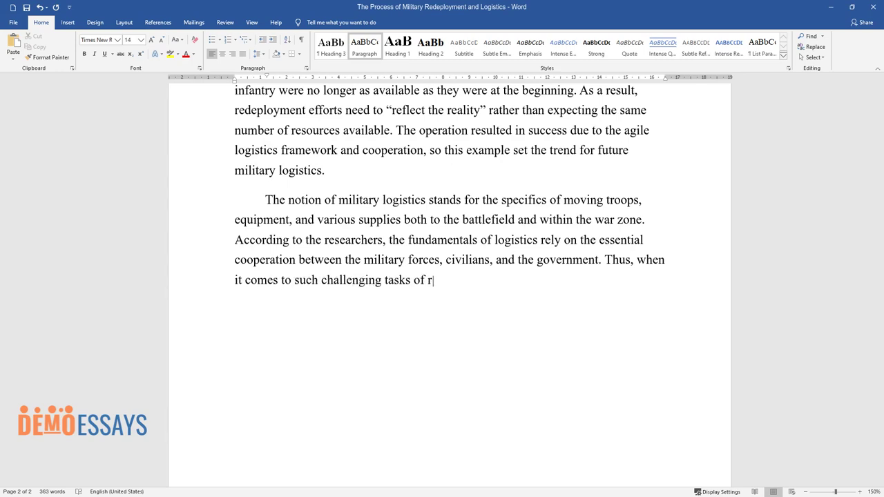
{"action": "type", "text": "edeploying forces from abroad to t"}
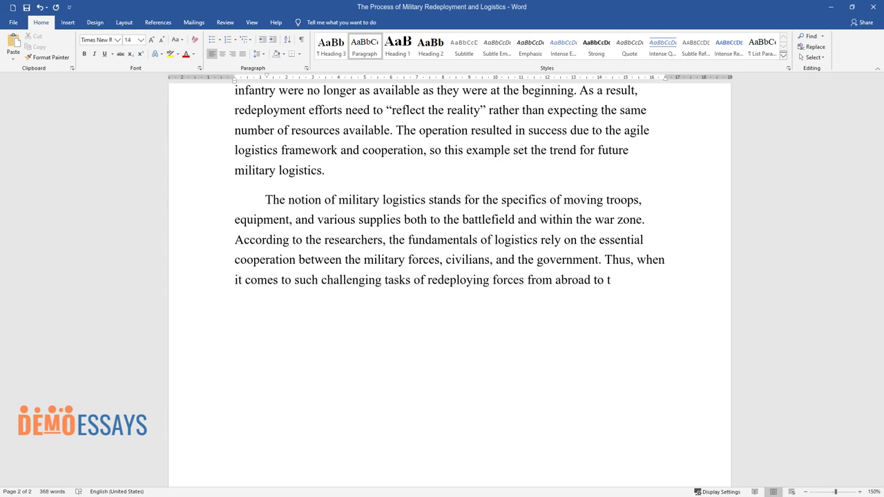
{"action": "type", "text": "he initial location, military logistics bec"}
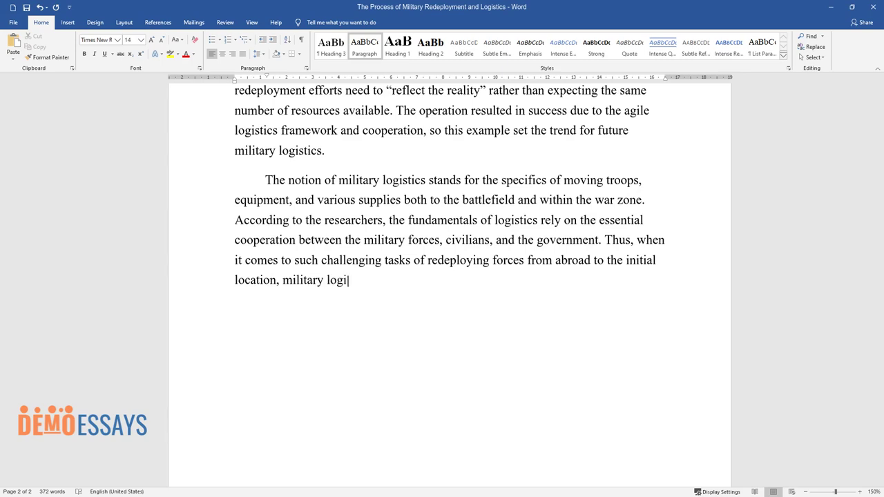
{"action": "type", "text": "omes a highly complex tas"}
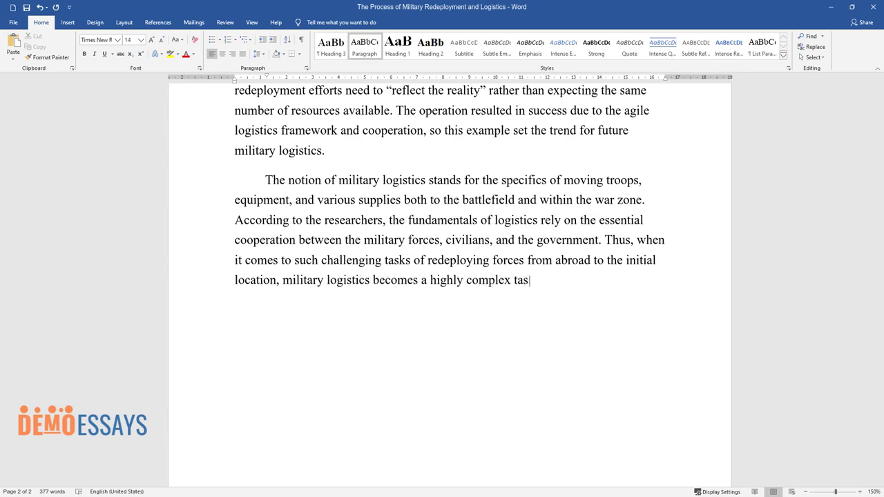
{"action": "type", "text": "k \"where response times, demand uncertaint"}
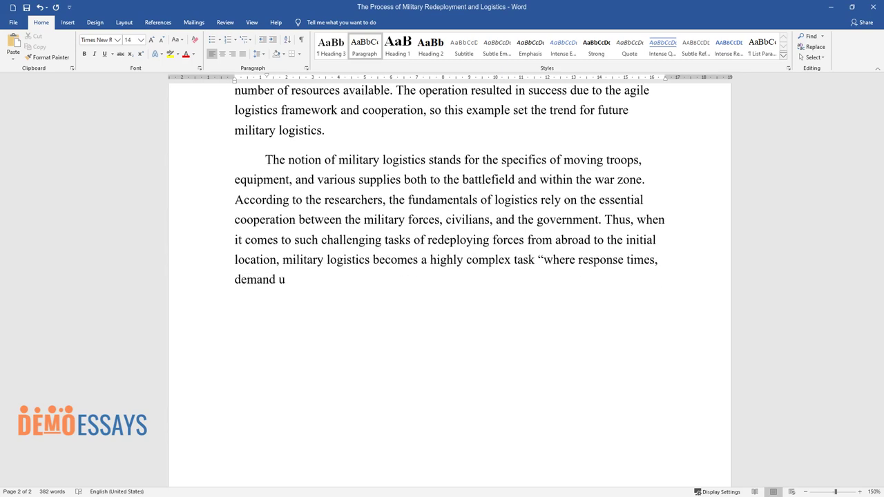
{"action": "type", "text": "y, a wide variety of mate"}
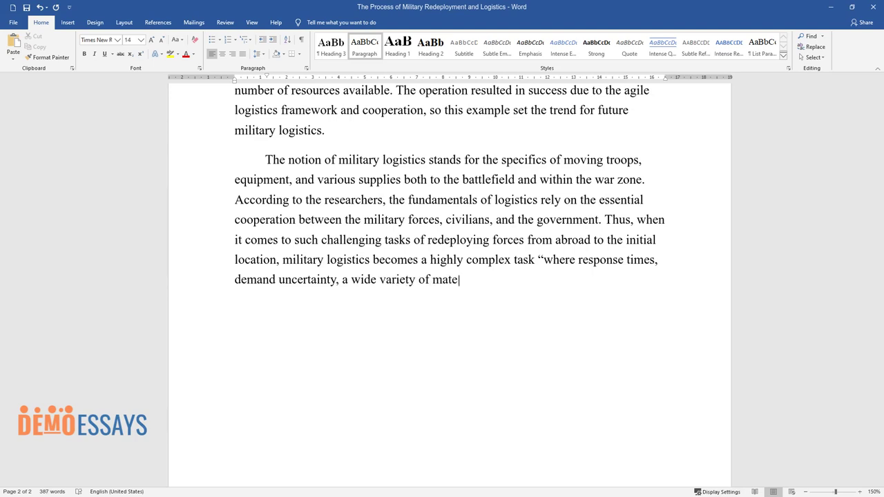
{"action": "type", "text": "rial references, and cost-effectiv"}
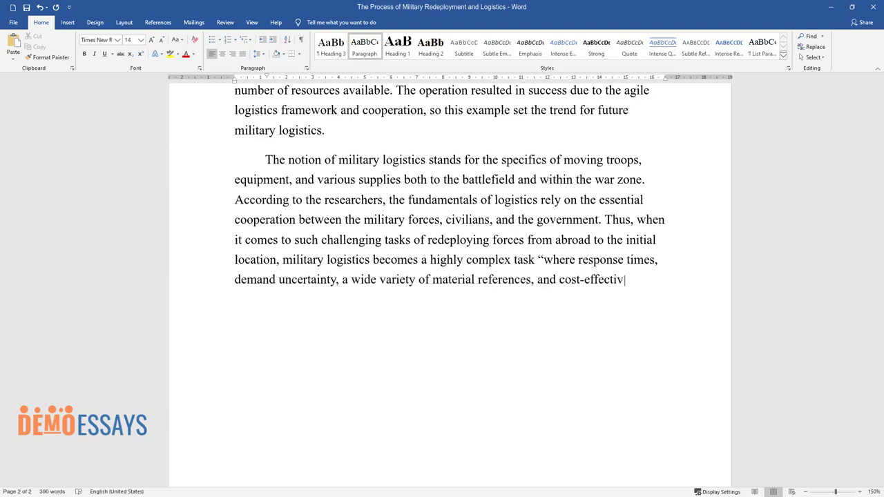
{"action": "type", "text": "eness are decisive for combat capa"}
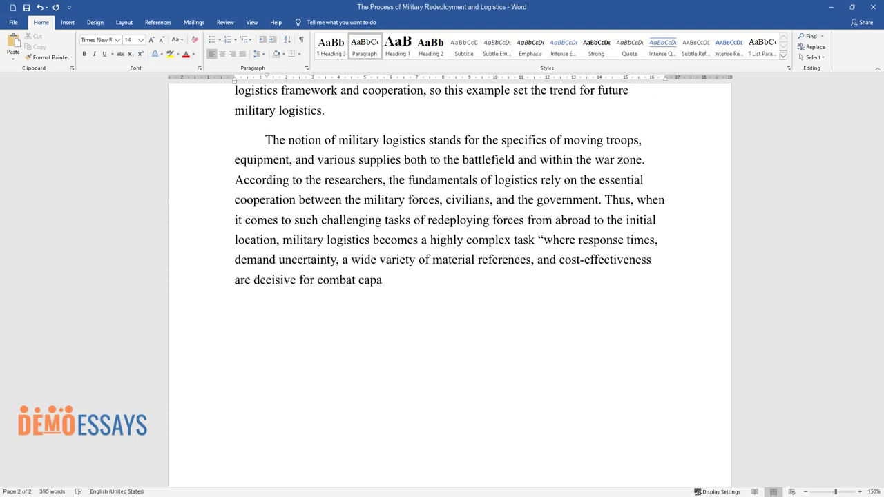
{"action": "type", "text": "bility.\" The notorious Operation Iraqi Fre"}
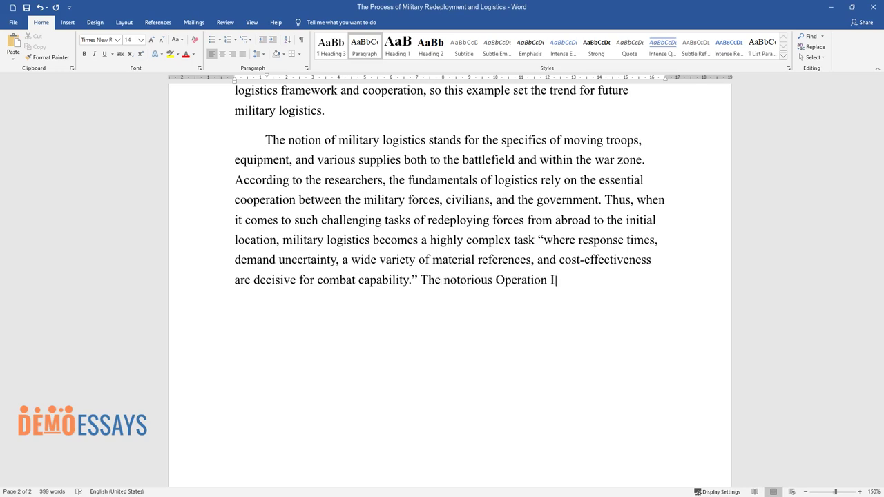
{"action": "type", "text": "edom launched in 2003 has "}
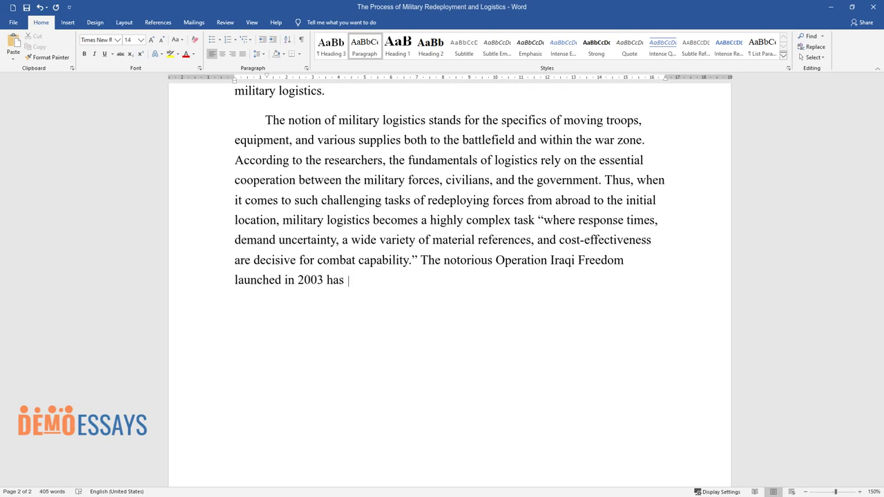
{"action": "type", "text": "demonstrated how a military system could transform "}
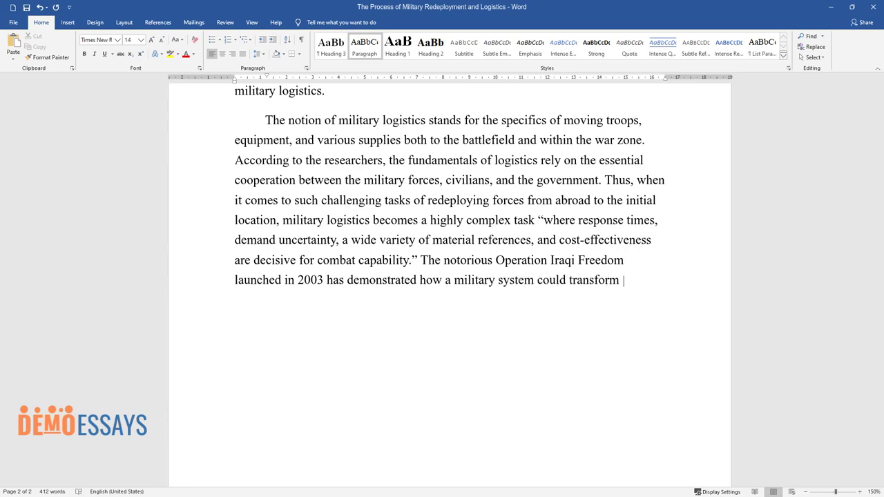
{"action": "type", "text": "rapidly under the influence of an"}
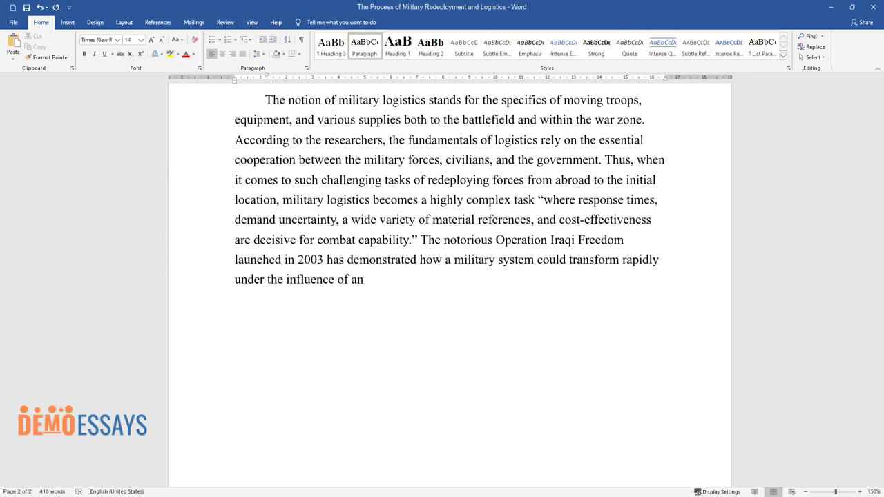
{"action": "type", "text": " immediate threat, and the challeng"}
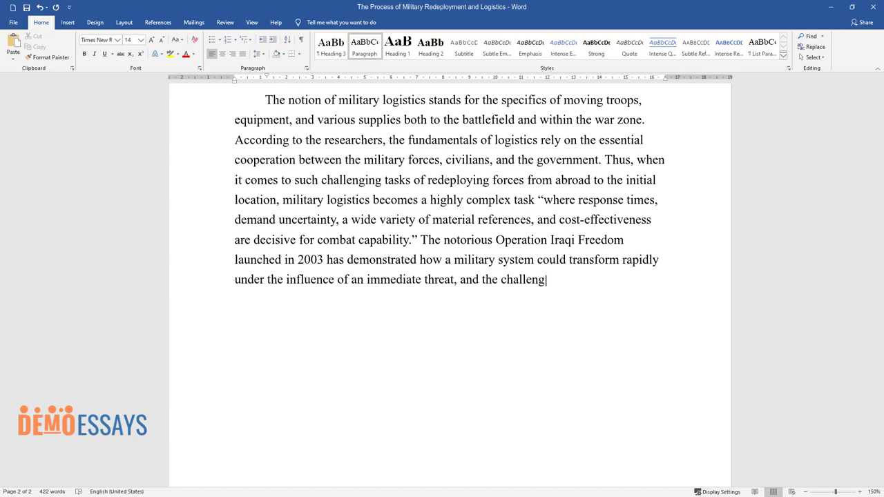
{"action": "type", "text": "es of logistics, including moving, supply "}
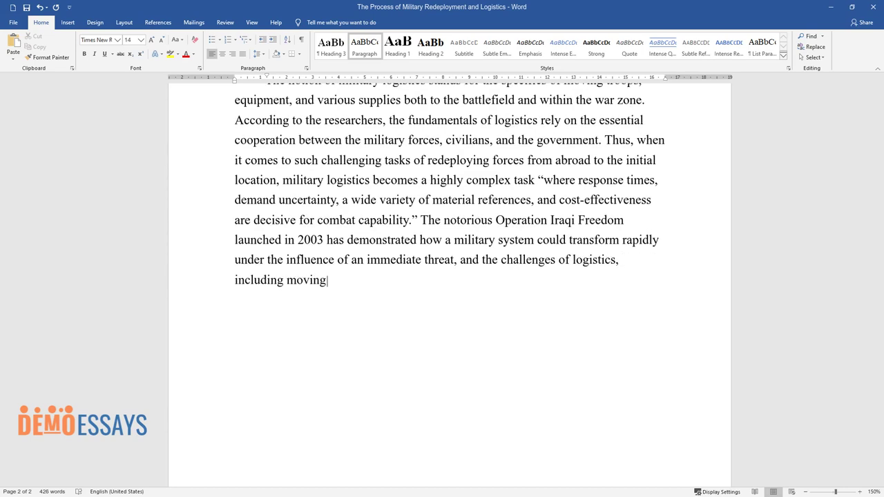
{"action": "type", "text": "chain, and redeployment,"}
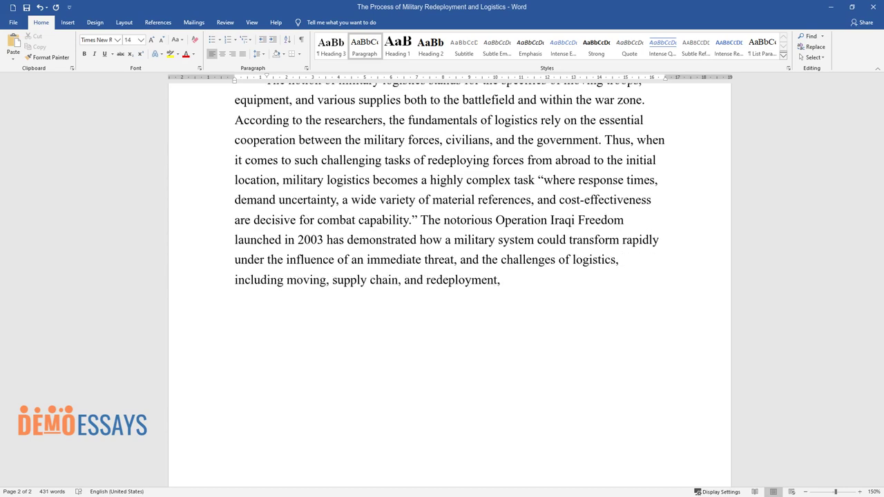
{"action": "type", "text": " have laid the foundation for further strategies and"}
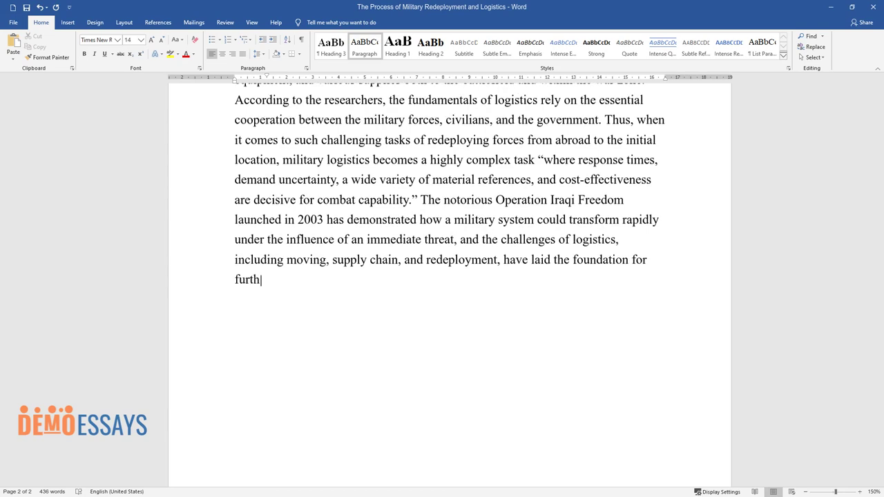
{"action": "type", "text": " tools. For examp"}
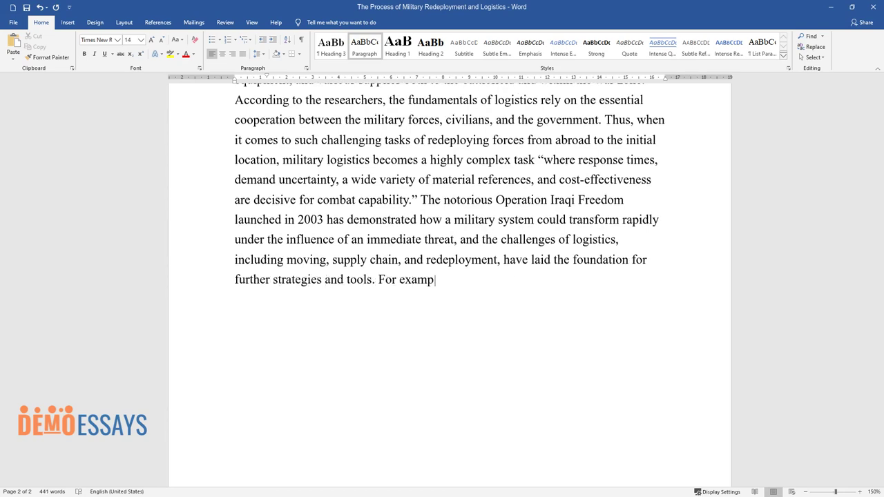
{"action": "type", "text": "le, when it comes to complex opera"}
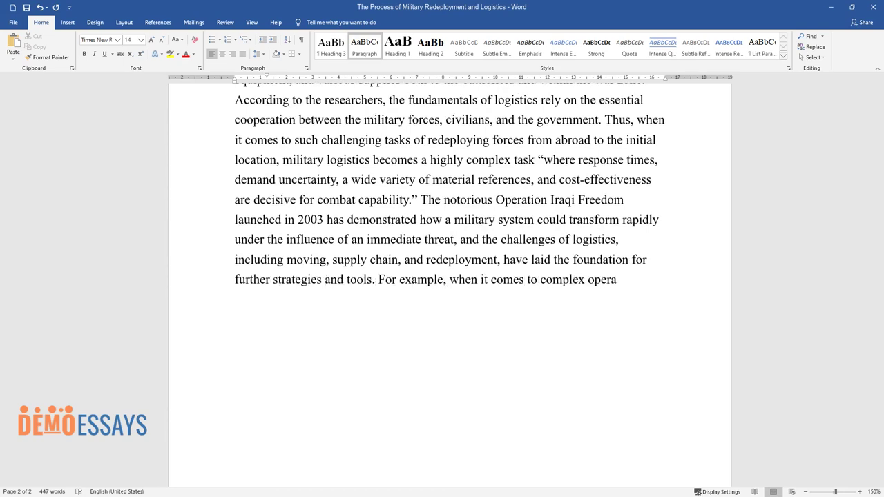
{"action": "type", "text": "tions, McConnell et al. suggest \"account for uncertainty and assess"}
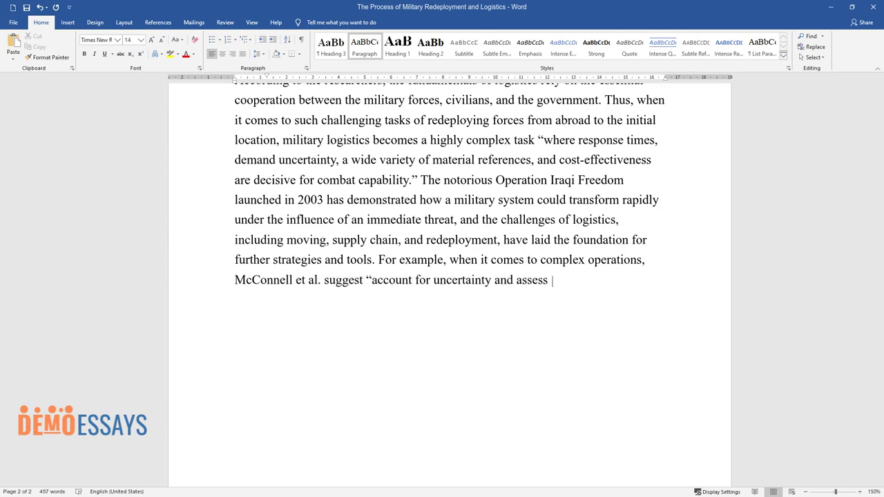
{"action": "type", "text": "elp of using queening networks and path-bas"}
{"action": "type", "text": "ed forec"}
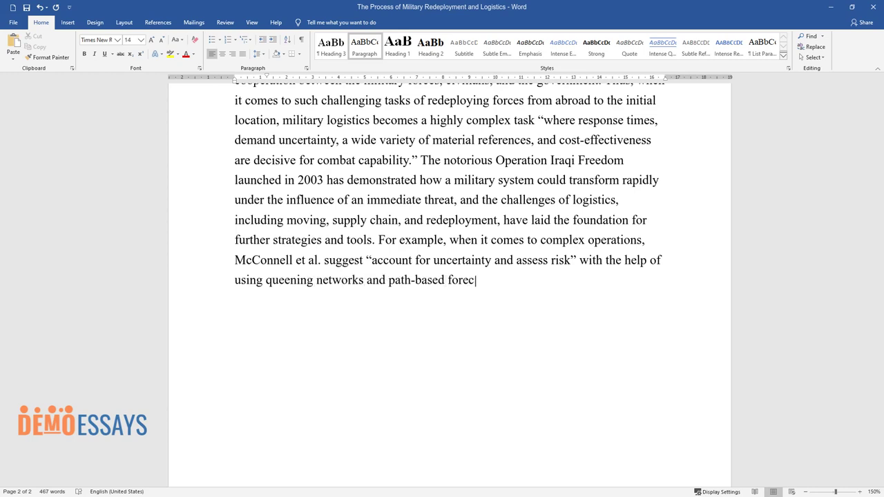
{"action": "type", "text": "asting. When applied to redeployme"}
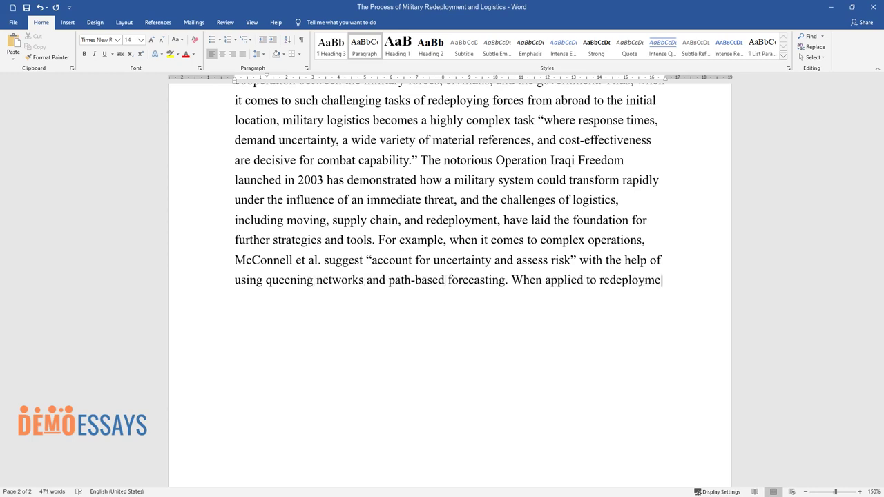
{"action": "type", "text": "nt, these strategies can help defi"}
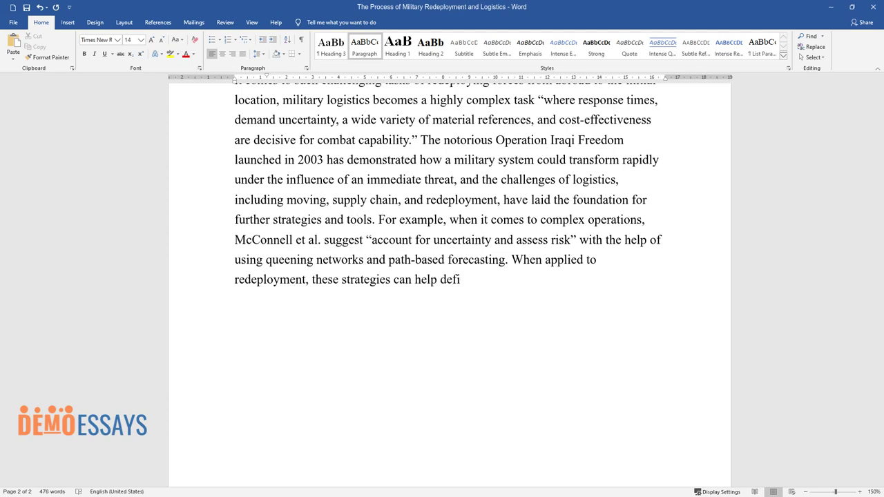
{"action": "type", "text": "ne the most appropriate ways of pl"}
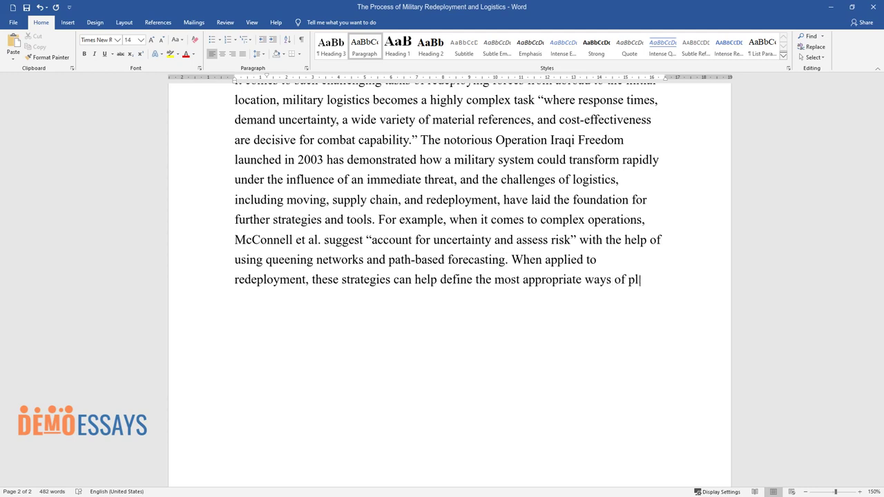
{"action": "type", "text": "anning and transformation."}
Start a paragraph 'Currently, the process of reverse logistics…' on learning from incidents and supply quality
{"action": "key", "text": "Return"}
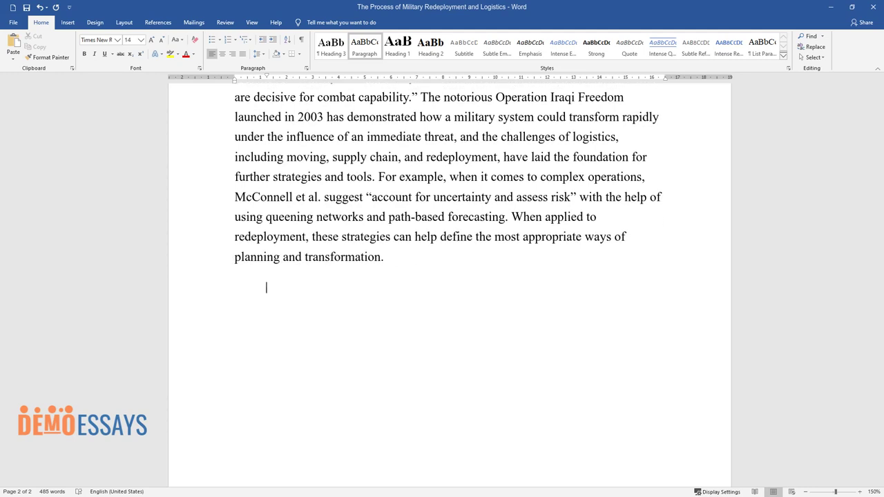
{"action": "type", "text": "Currently, the proc"}
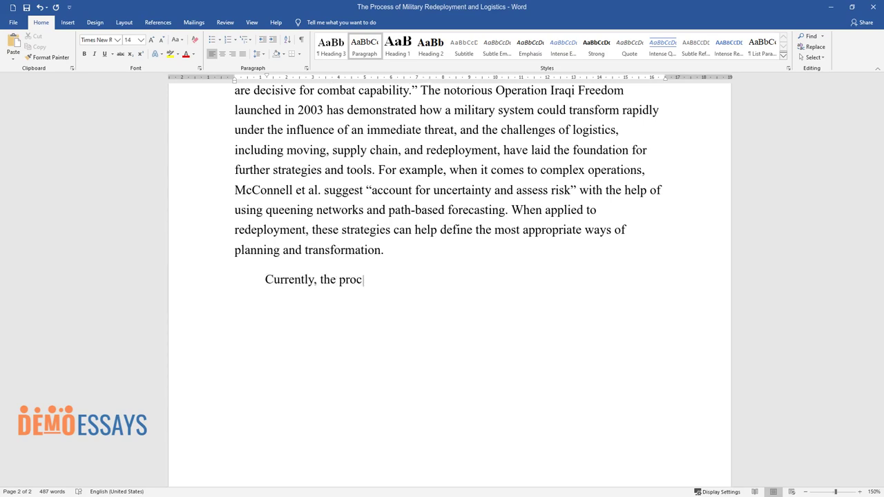
{"action": "type", "text": "ess of reverse logistics, which inc"}
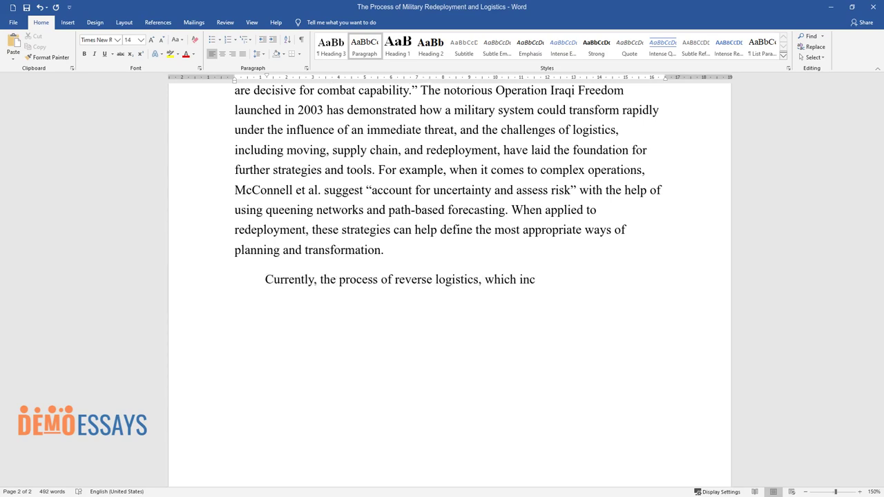
{"action": "type", "text": "ludes redeployment and disposal of "}
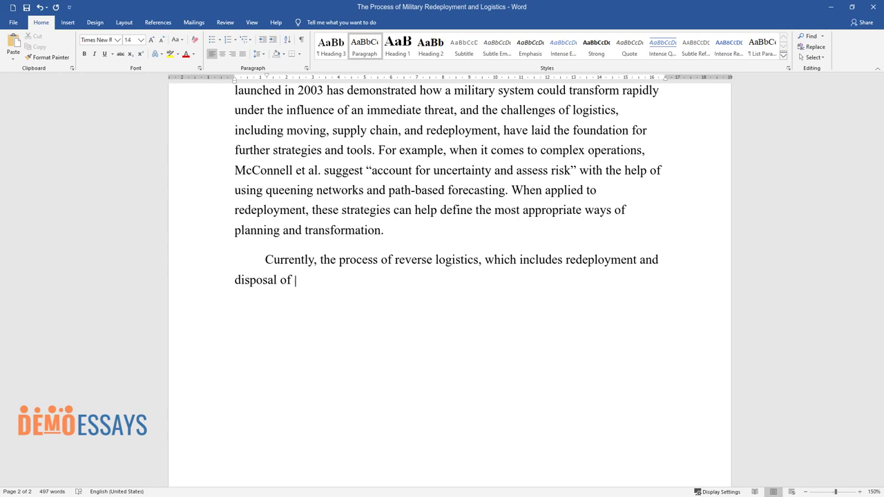
{"action": "type", "text": "equipment, is largely based on the"}
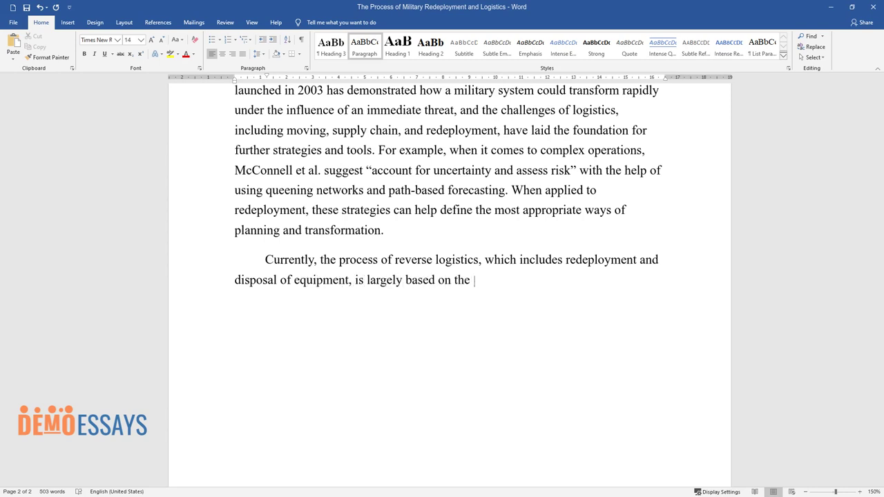
{"action": "type", "text": " theory of learning from the inciden"}
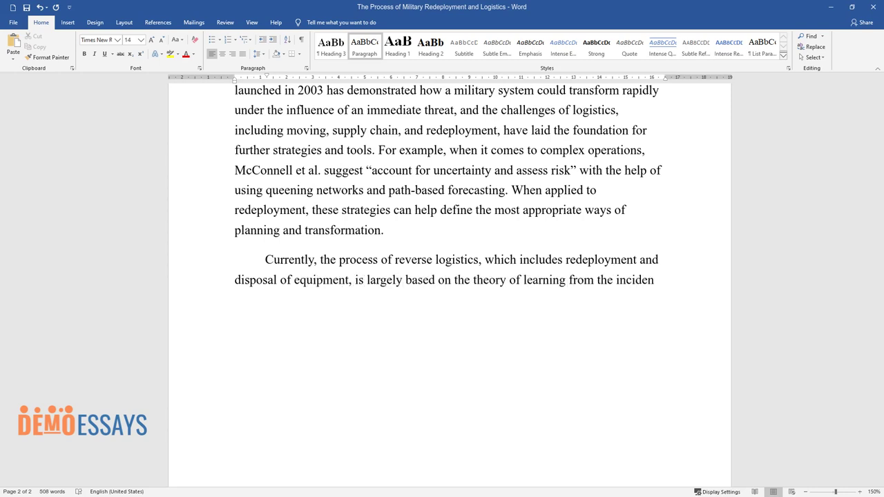
{"action": "type", "text": "t. This theory implies that new app"}
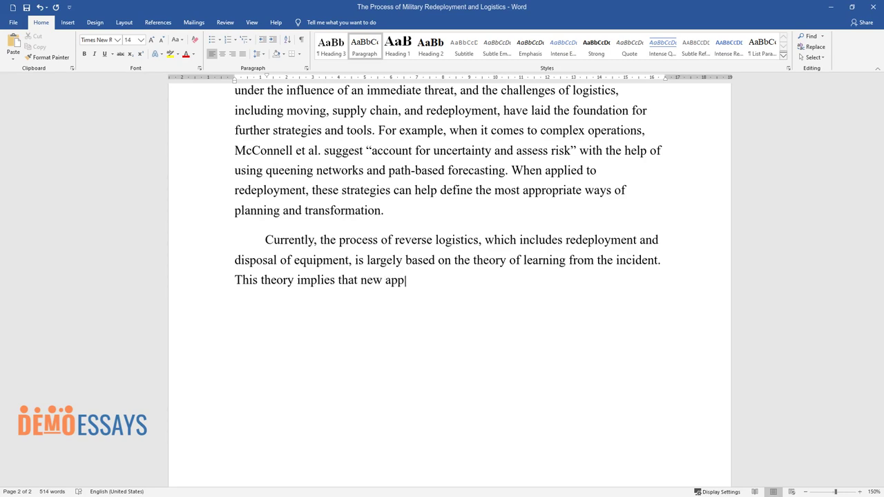
{"action": "type", "text": "roaches to decision-making are deve"}
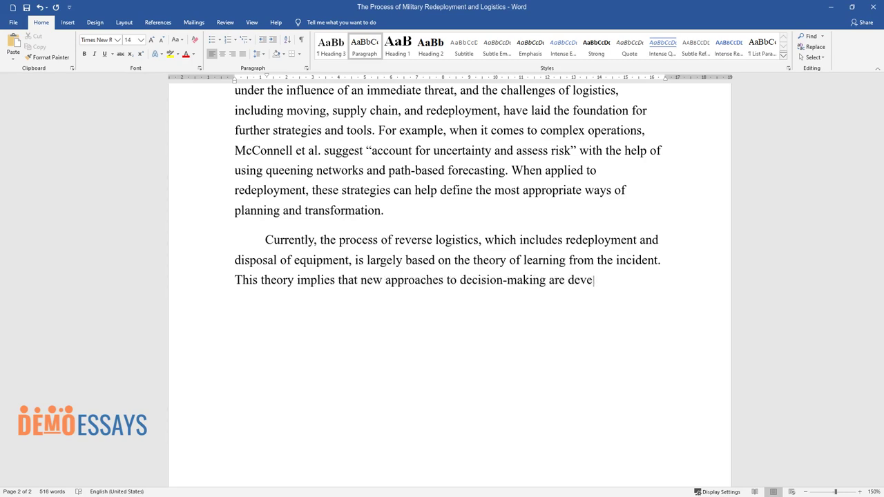
{"action": "type", "text": "loped through a careful reflection"}
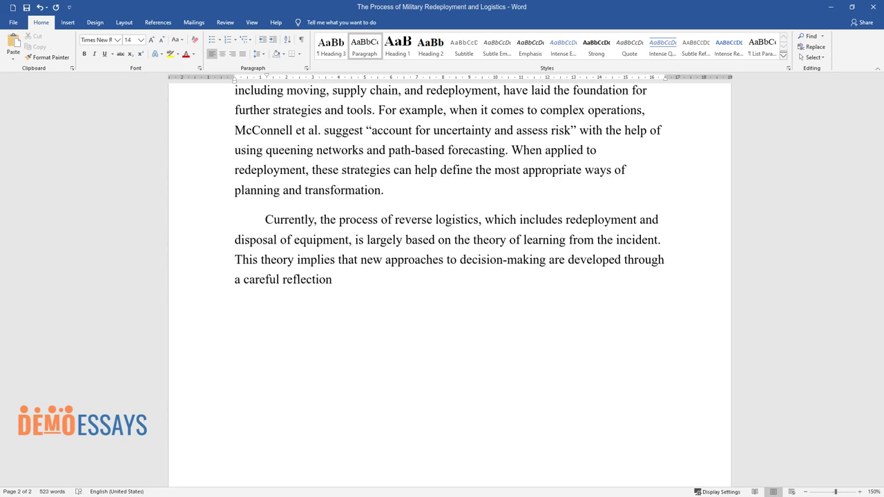
{"action": "type", "text": " on previous failures and mistakes. A"}
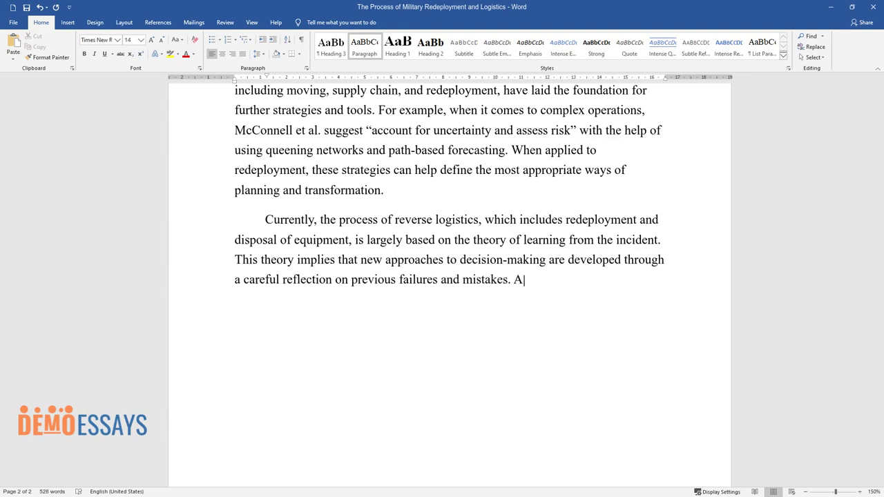
{"action": "type", "text": "s a result, it can be concluded tha"}
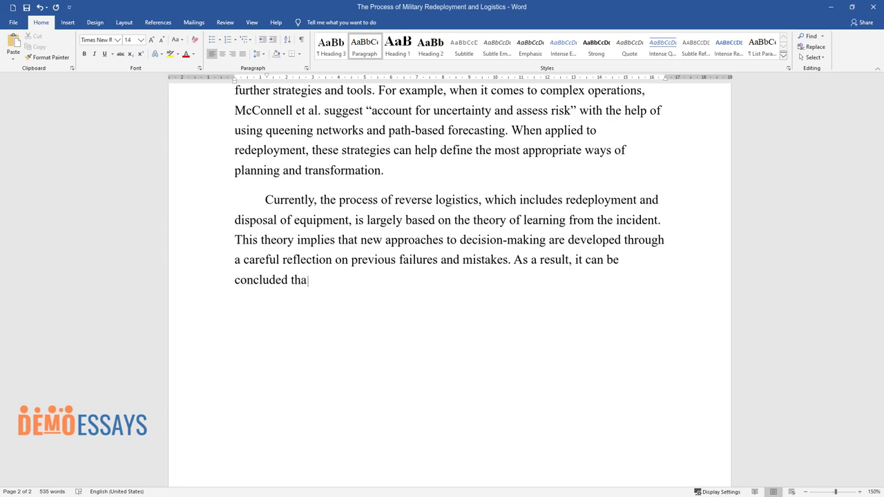
{"action": "type", "text": "t the notion of redeployment and r"}
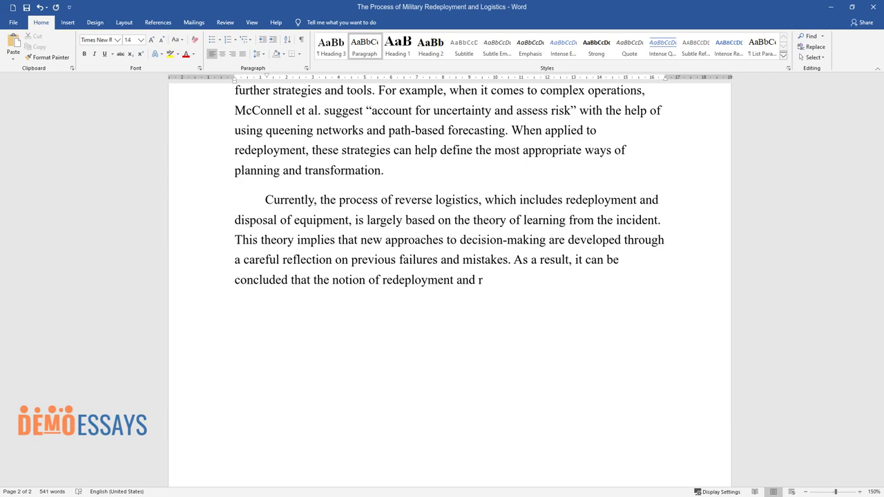
{"action": "type", "text": "everse military logistics as a whole is a complex pro"}
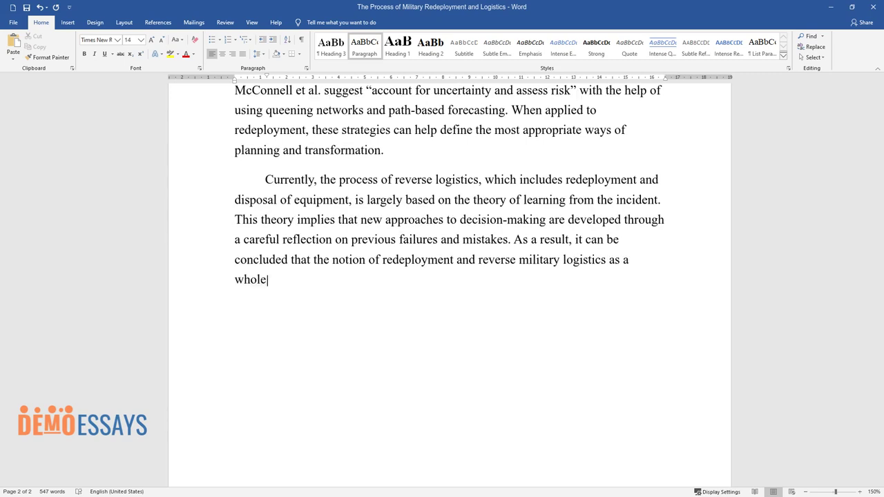
{"action": "type", "text": "cess that relies h"}
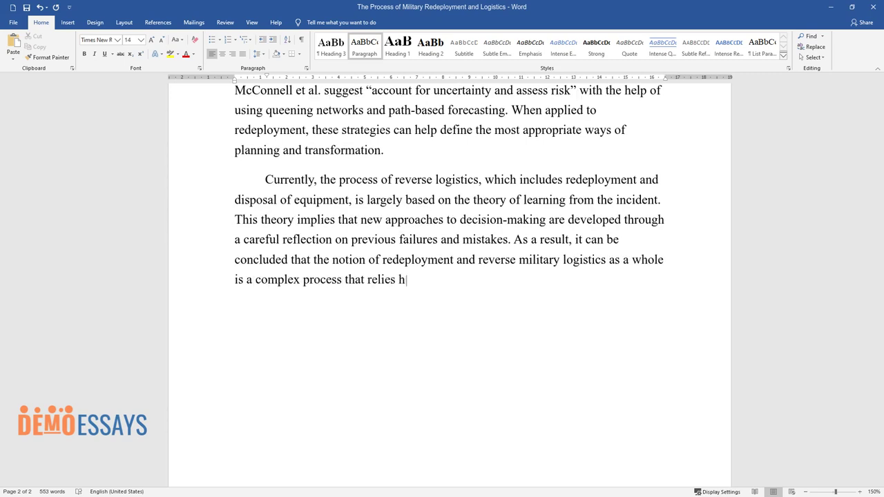
{"action": "type", "text": "eavily on the efficiency of communi"}
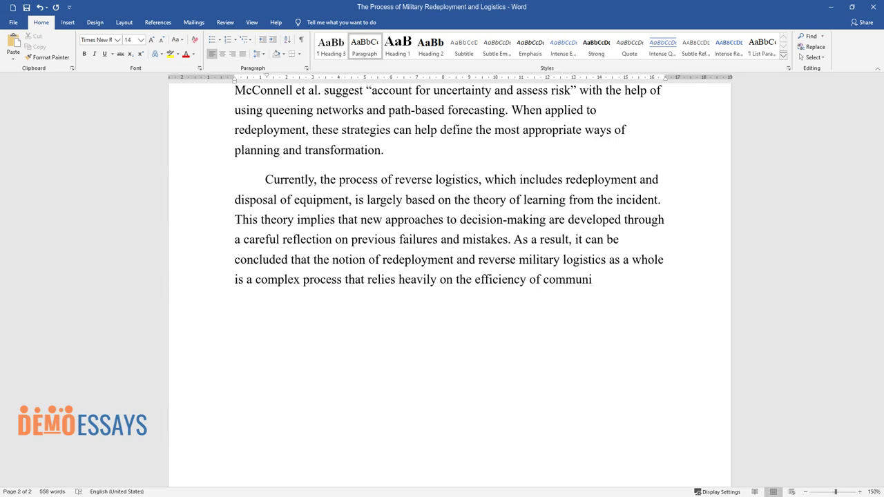
{"action": "type", "text": "cation and logistics supply quality. Once t"}
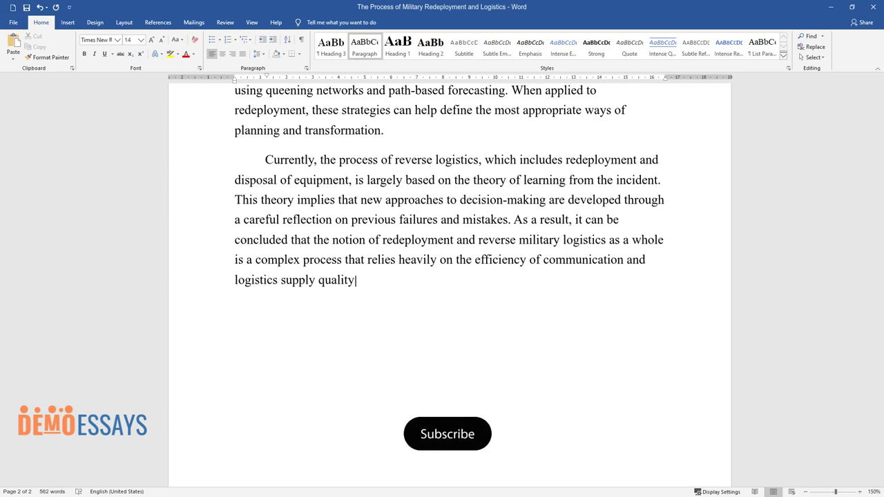
{"action": "type", "text": "he logistics flexibility re"}
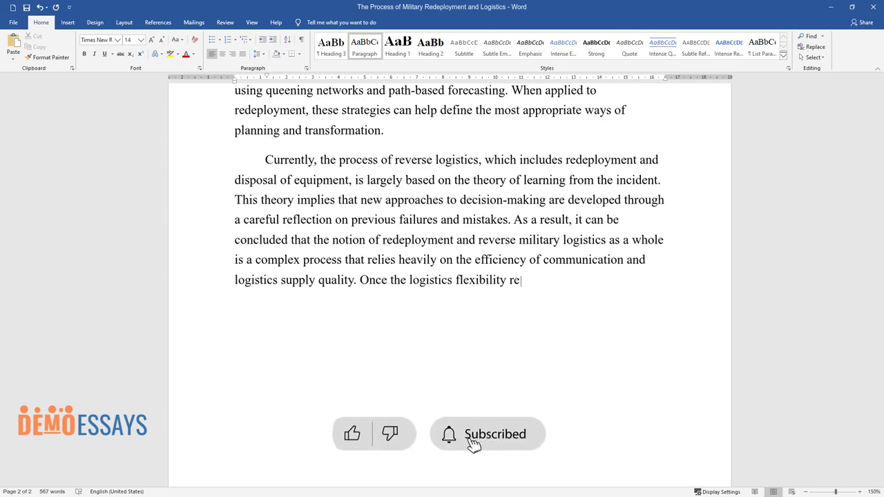
{"action": "type", "text": "quirements are met, the future patterns of "}
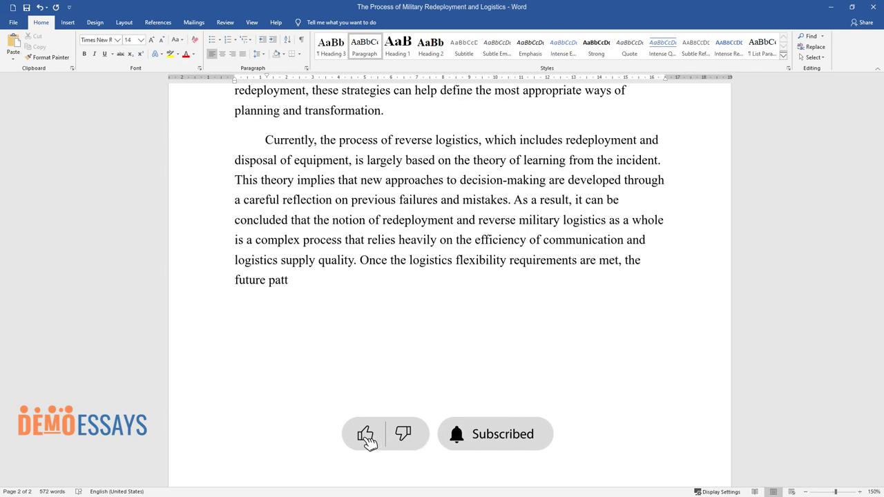
{"action": "type", "text": "various complex procedures "}
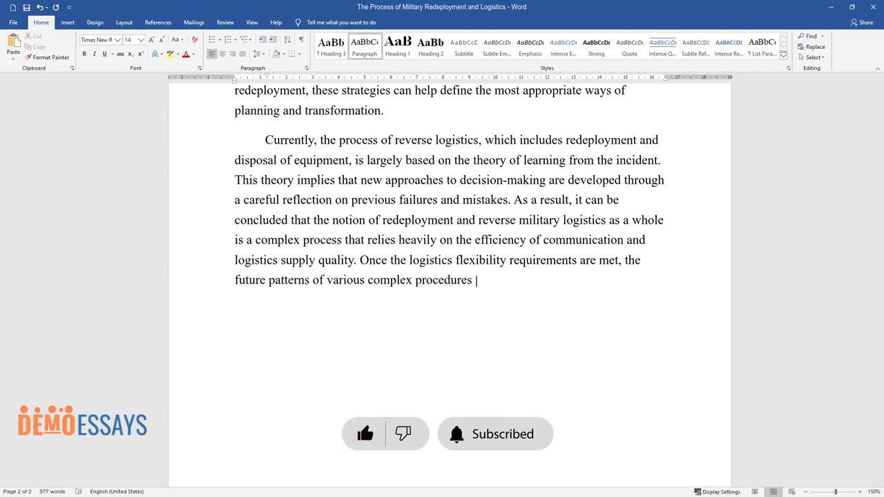
{"action": "type", "text": "will yield more results for the army."}
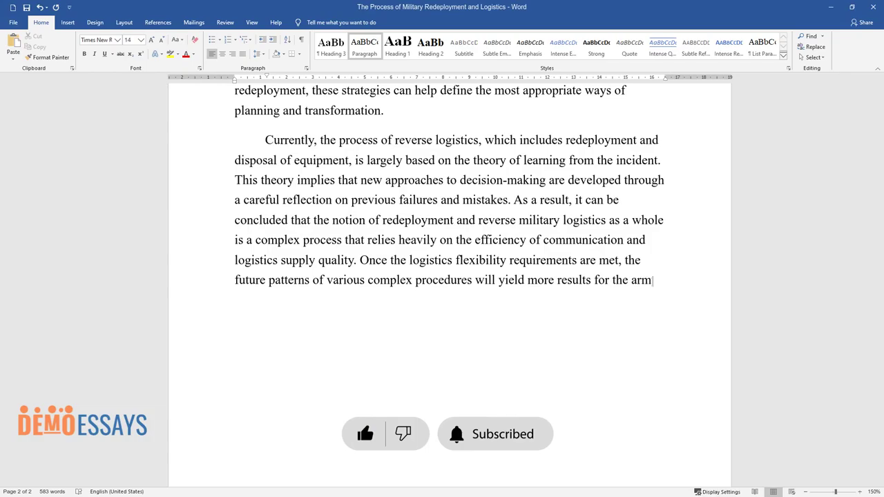